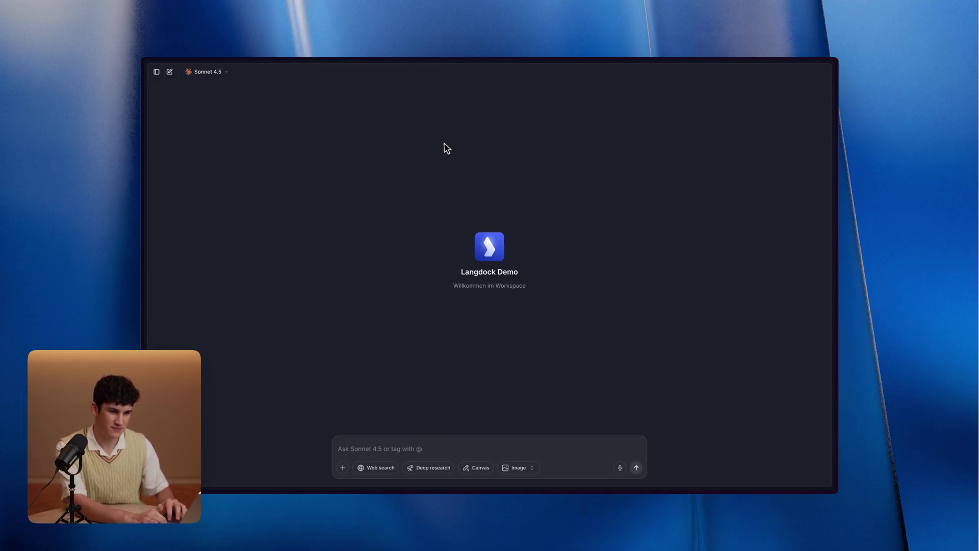
# Create a new workflow from scratch in Workflows and hide the chat panel.
pyautogui.click(157, 72)
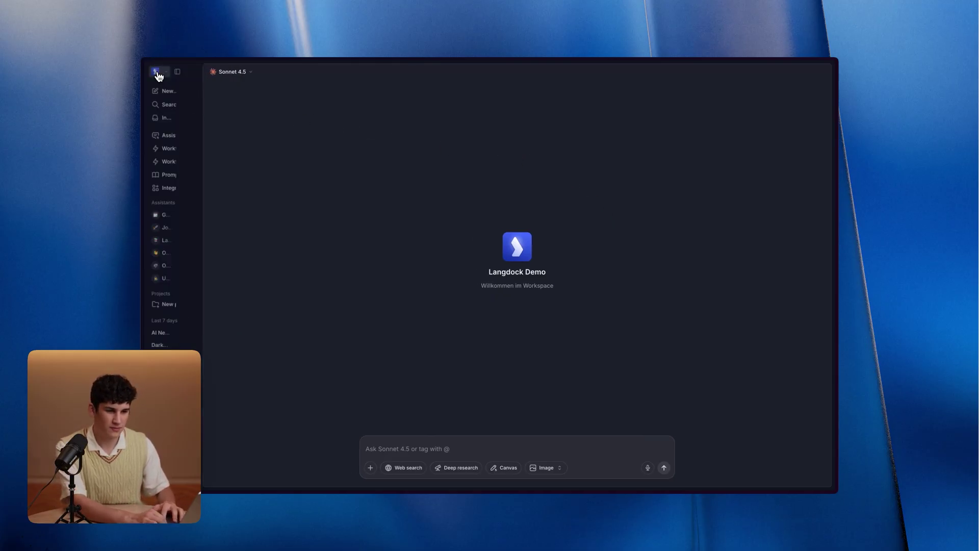
pyautogui.click(167, 163)
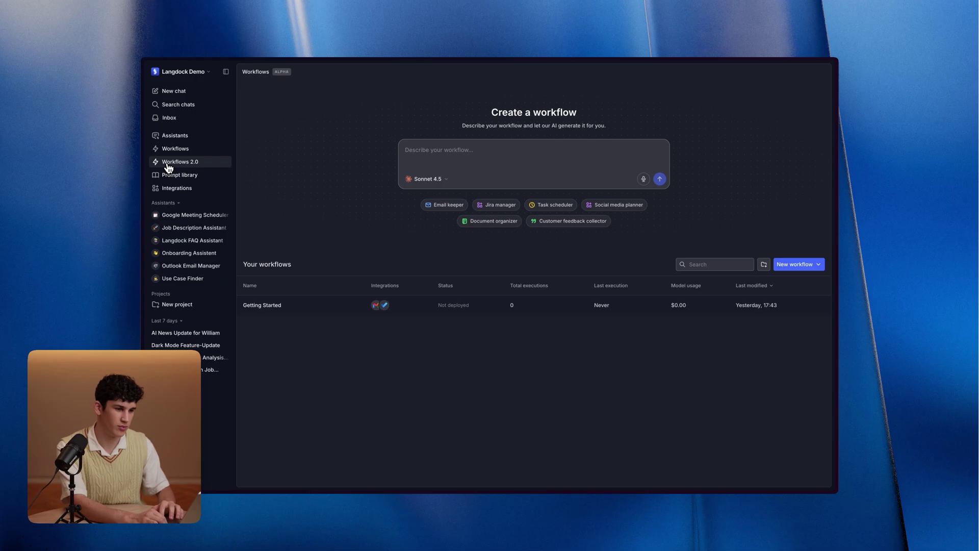
pyautogui.click(798, 267)
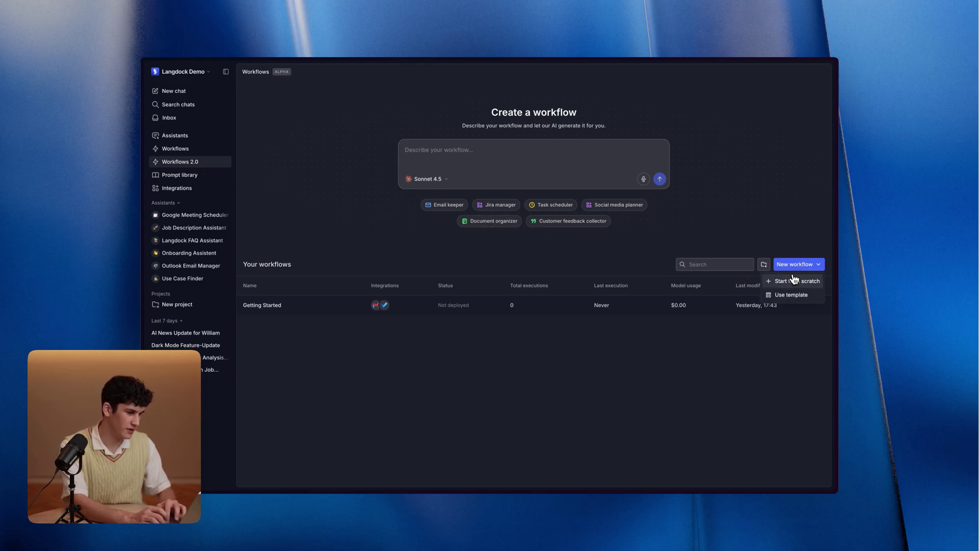
pyautogui.click(792, 283)
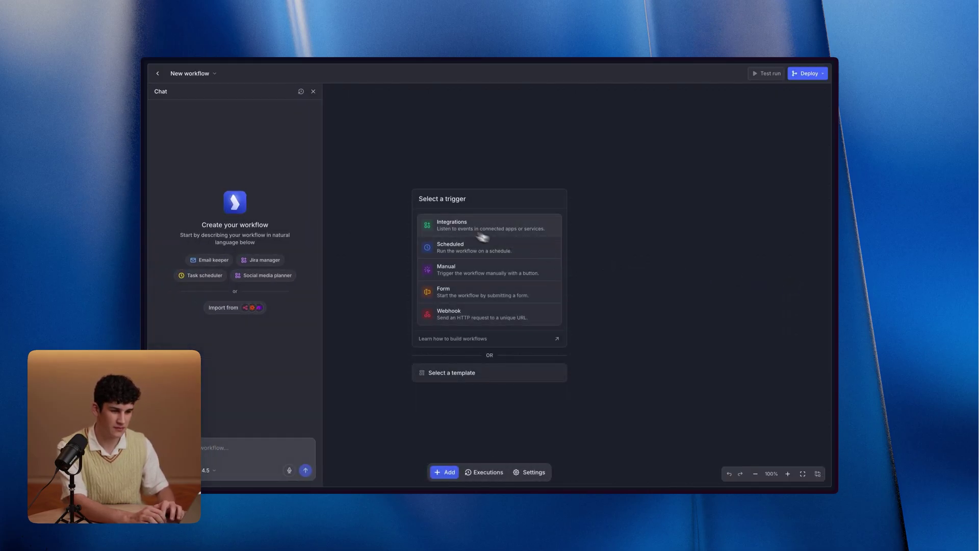
pyautogui.click(313, 92)
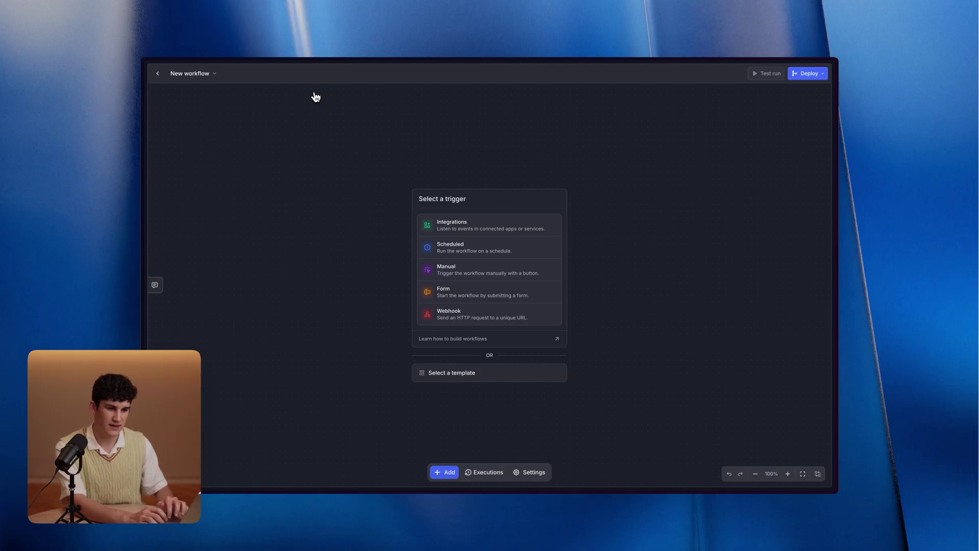
# Rename the workflow to 'Customer Feedback Analyzer' and save the name.
pyautogui.click(189, 73)
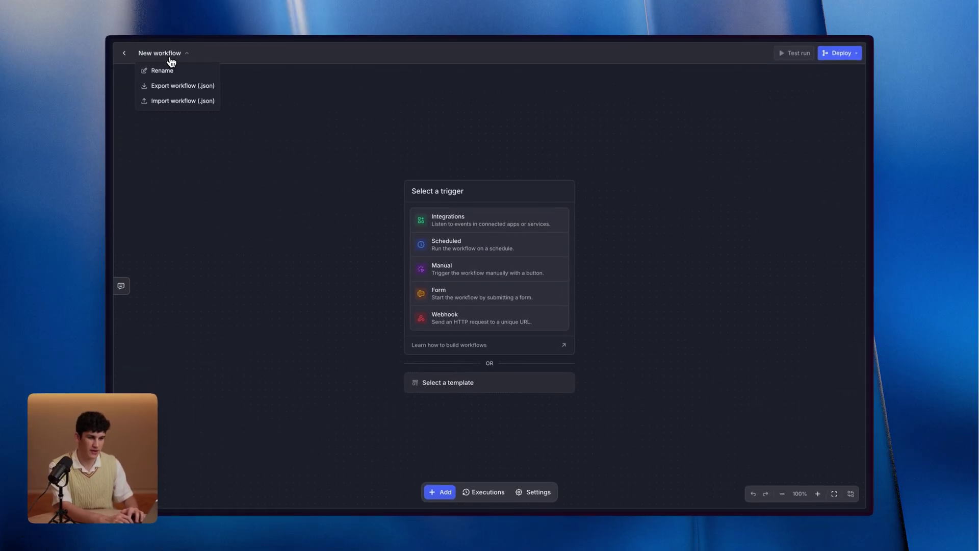
pyautogui.click(203, 93)
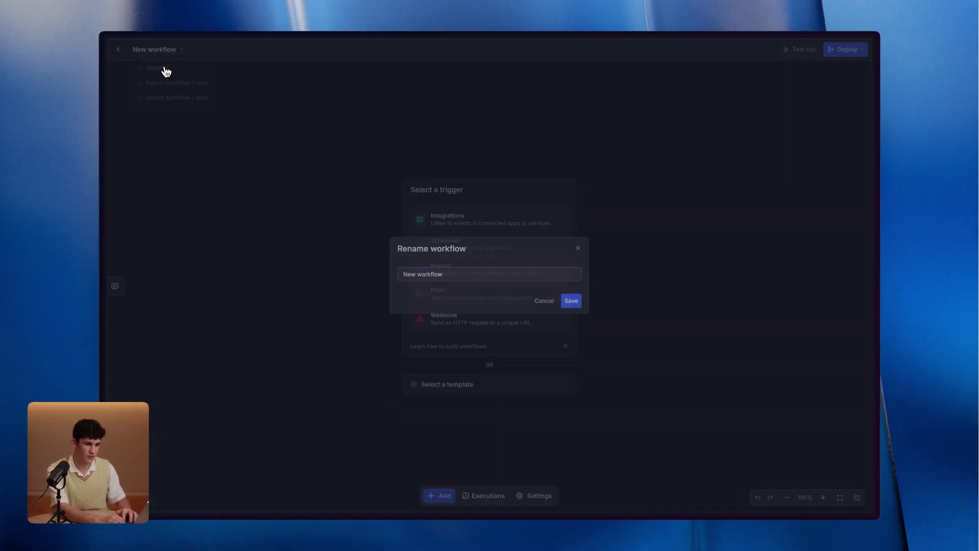
pyautogui.click(458, 276)
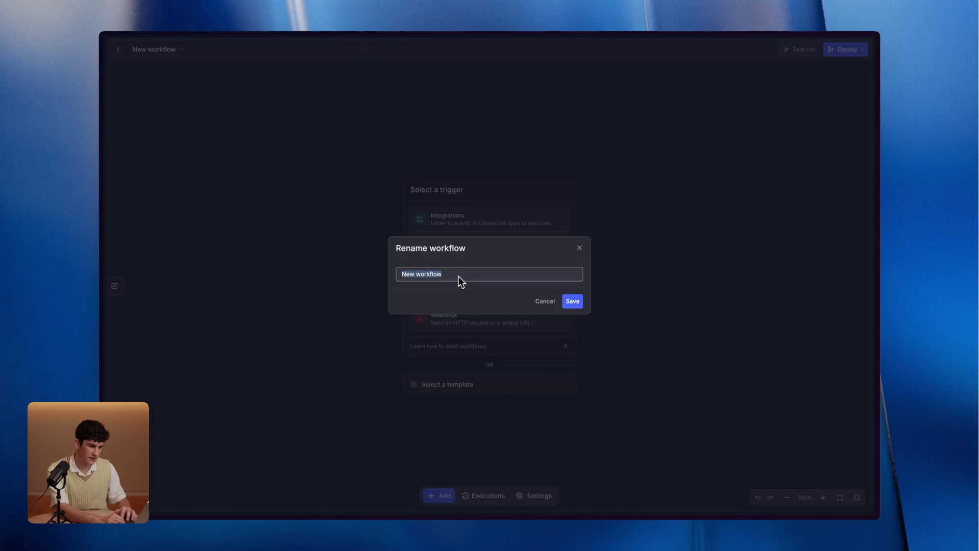
pyautogui.write('Customer F')
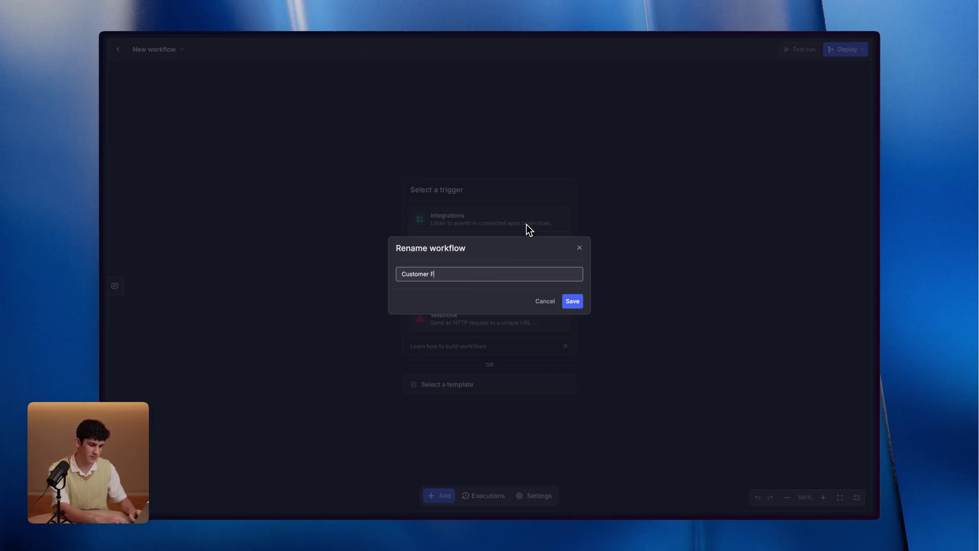
pyautogui.write('eedback Analyzer')
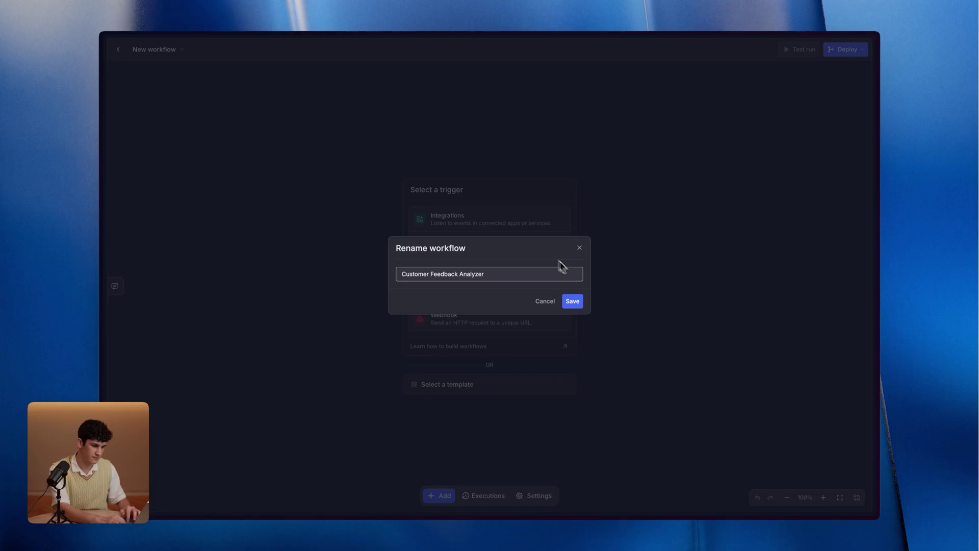
pyautogui.click(573, 302)
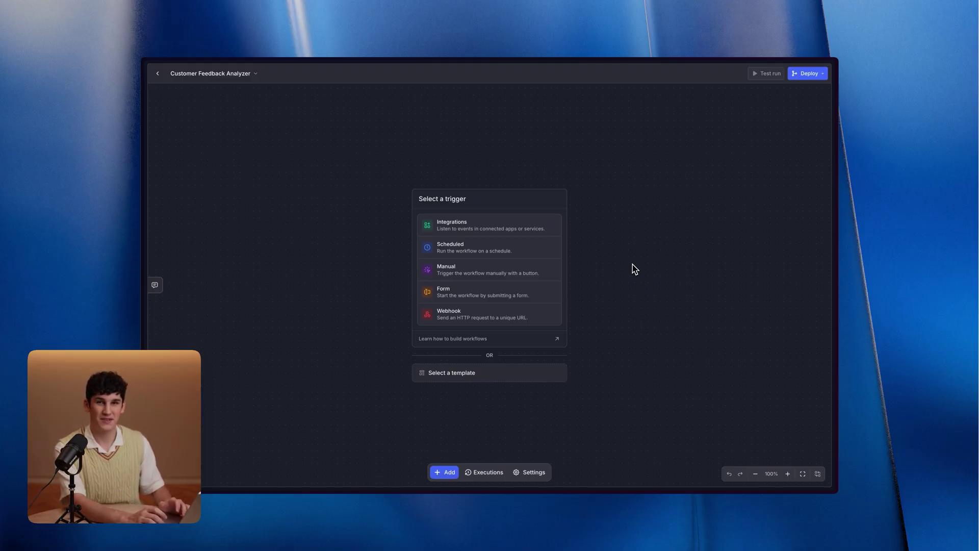
pyautogui.hscroll(2, 634, 269)
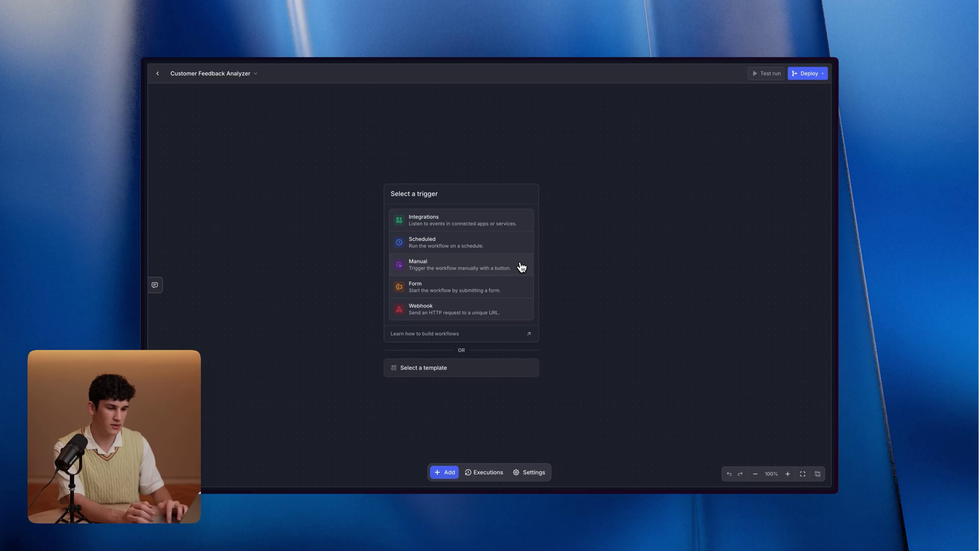
# Use a Form trigger and add a Customer Name text field.
pyautogui.click(517, 292)
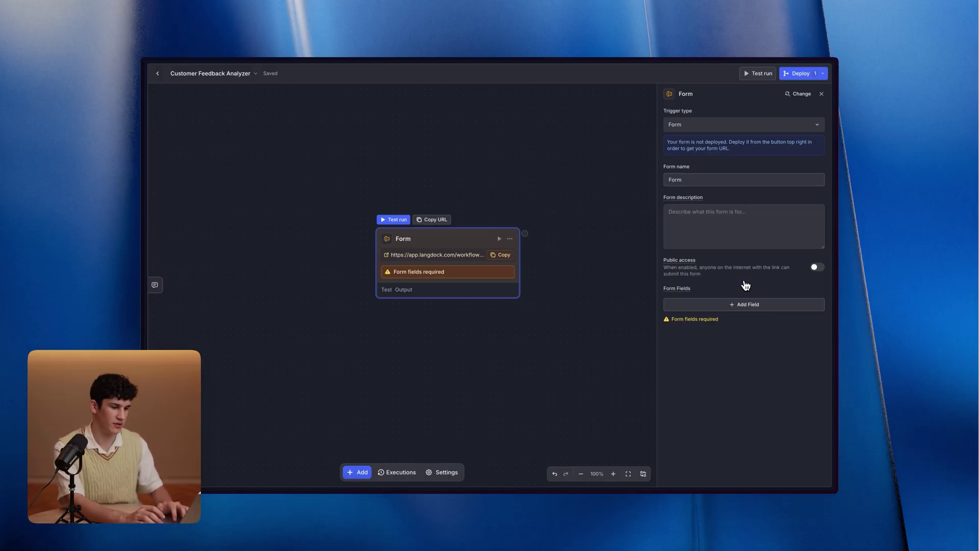
pyautogui.click(744, 305)
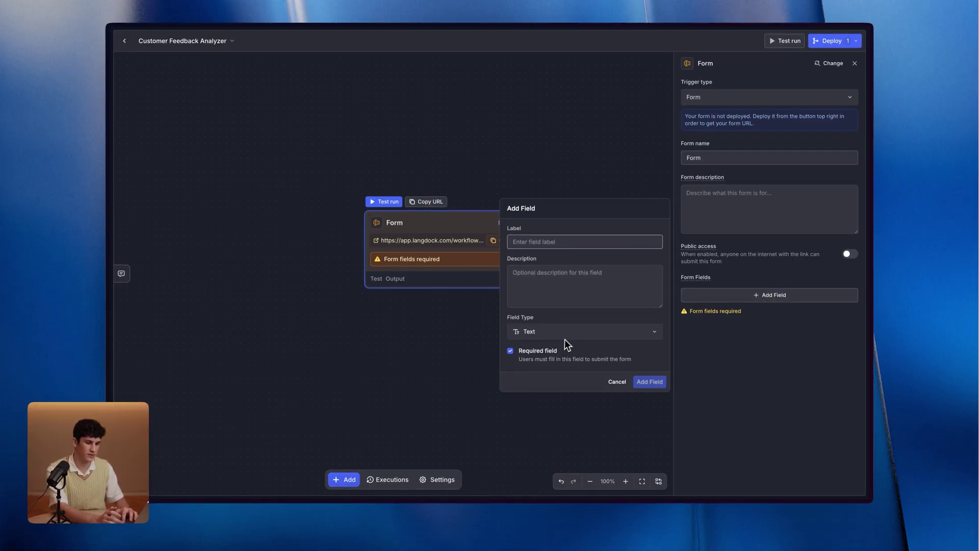
pyautogui.write('Cus')
pyautogui.click(591, 255)
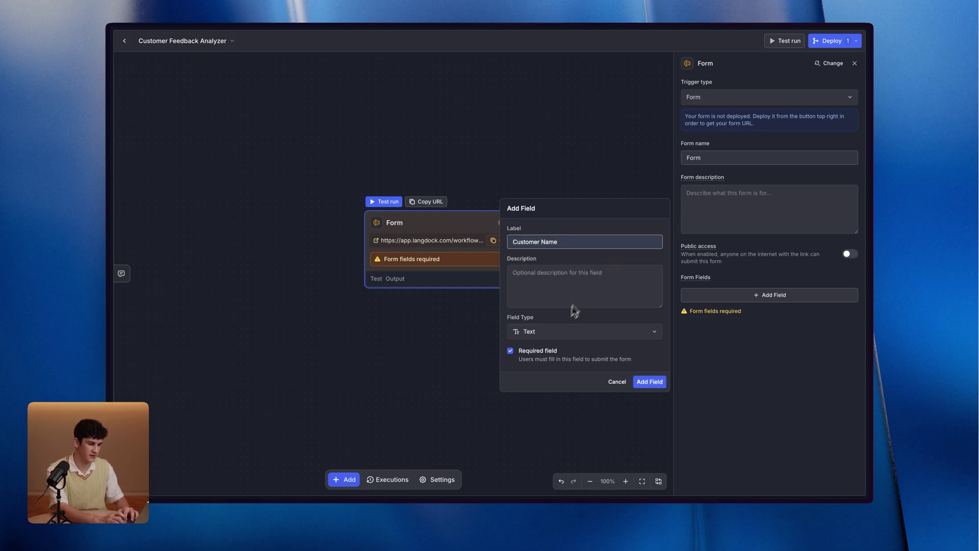
pyautogui.click(649, 382)
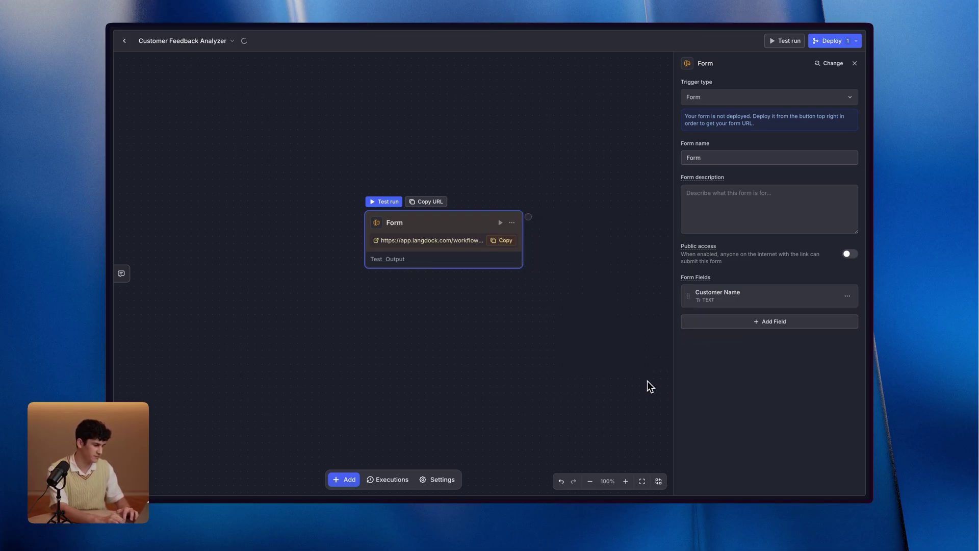
# Add a Feedback field of type Multi-line Text to the form.
pyautogui.click(768, 322)
pyautogui.write('Fe')
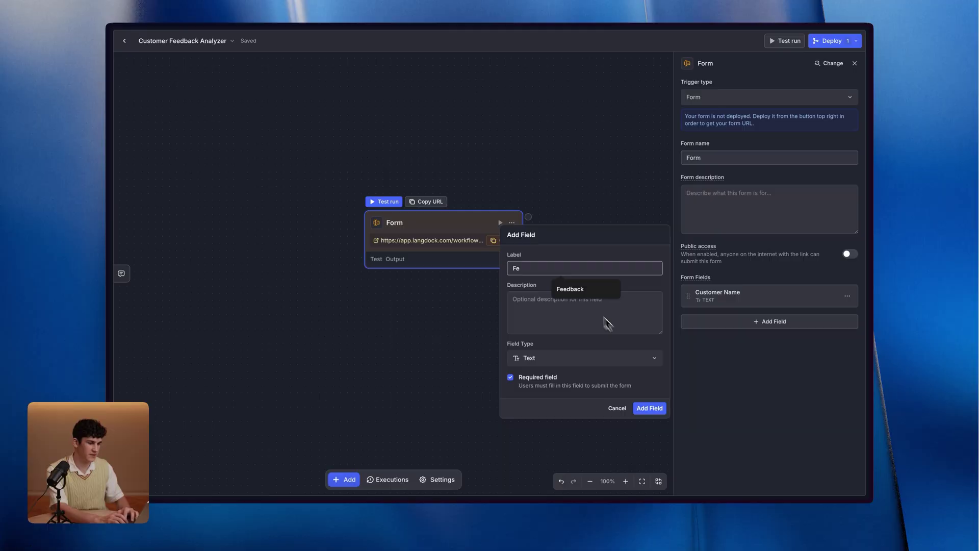
pyautogui.click(581, 292)
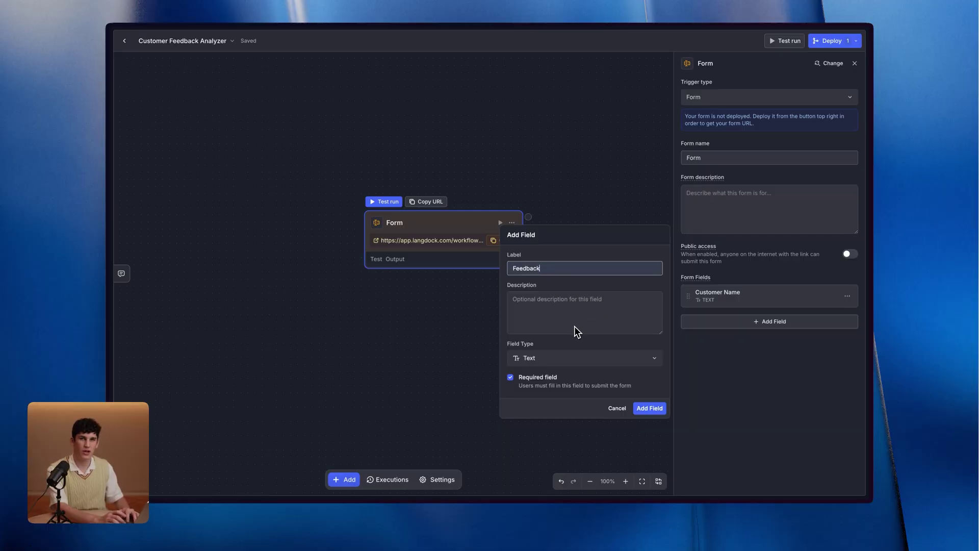
pyautogui.click(570, 359)
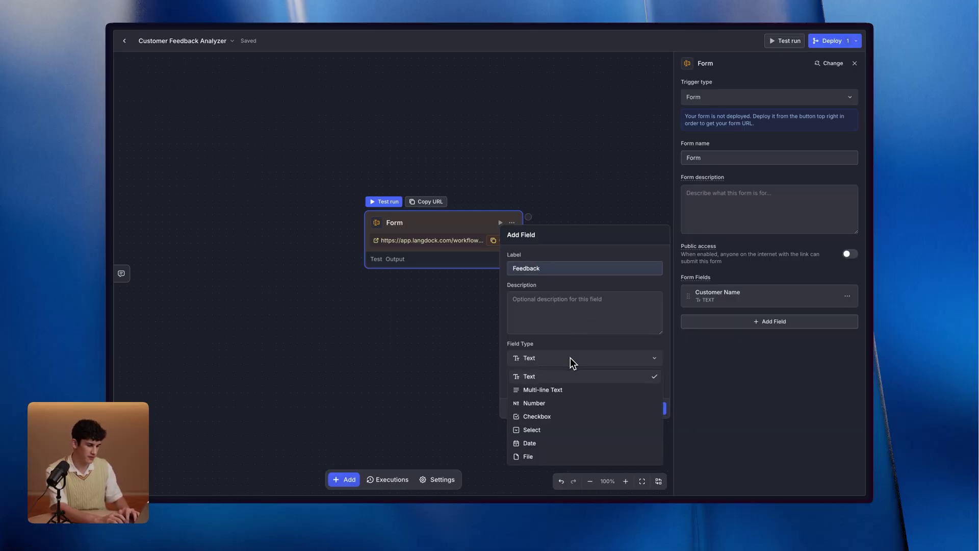
pyautogui.click(569, 391)
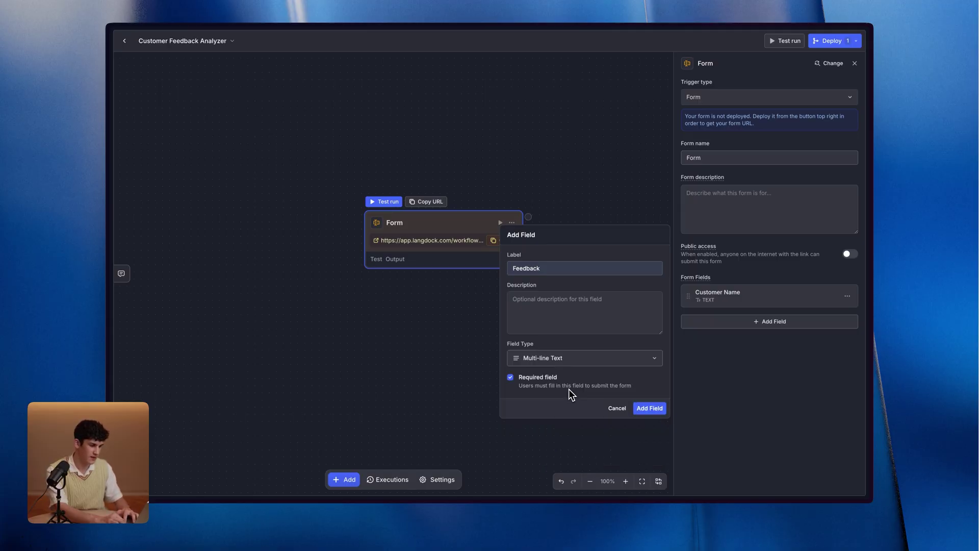
pyautogui.click(657, 410)
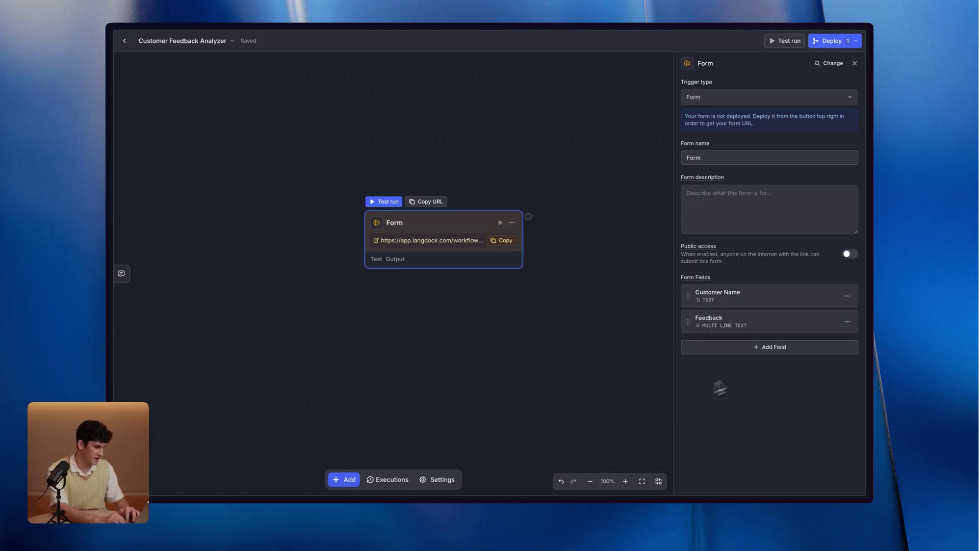
# Add an optional Email text field, then close the form settings.
pyautogui.click(772, 349)
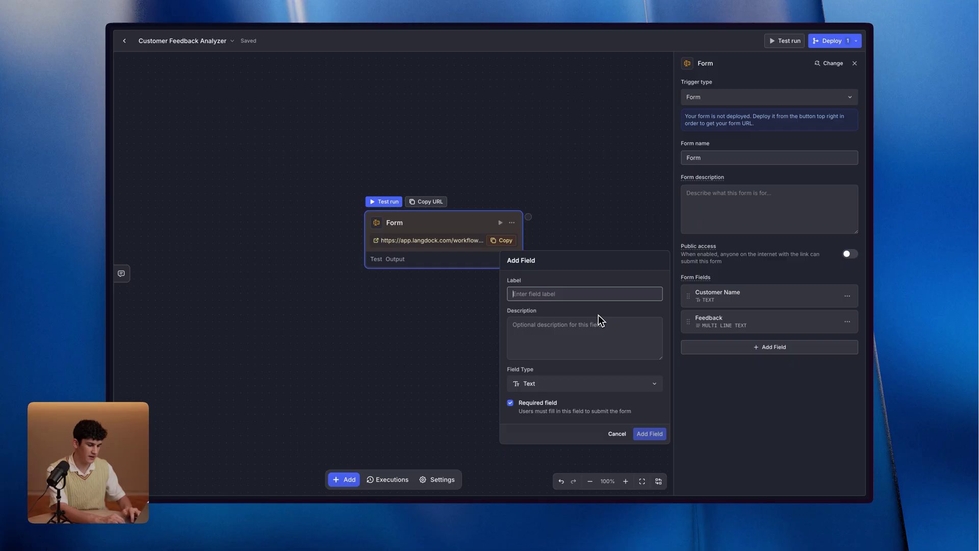
pyautogui.write('Email')
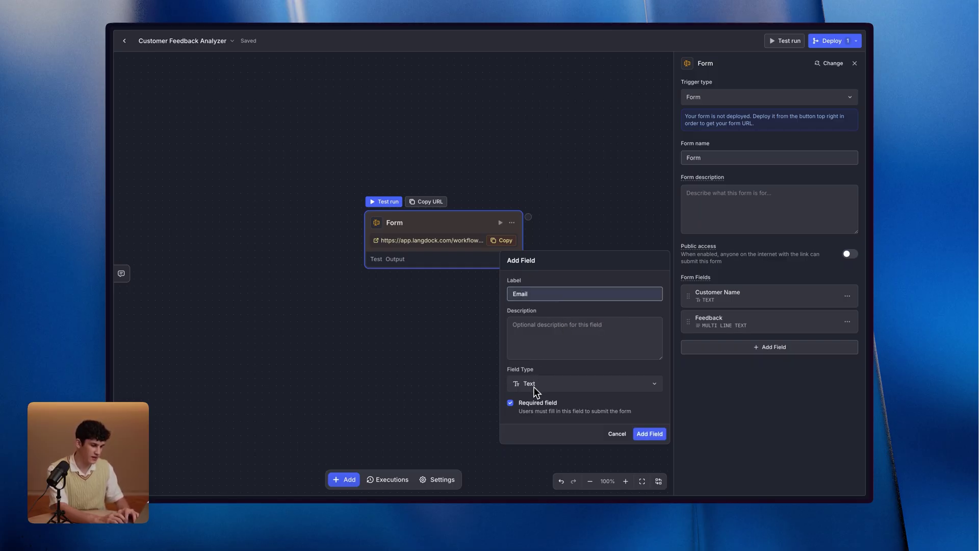
pyautogui.click(528, 404)
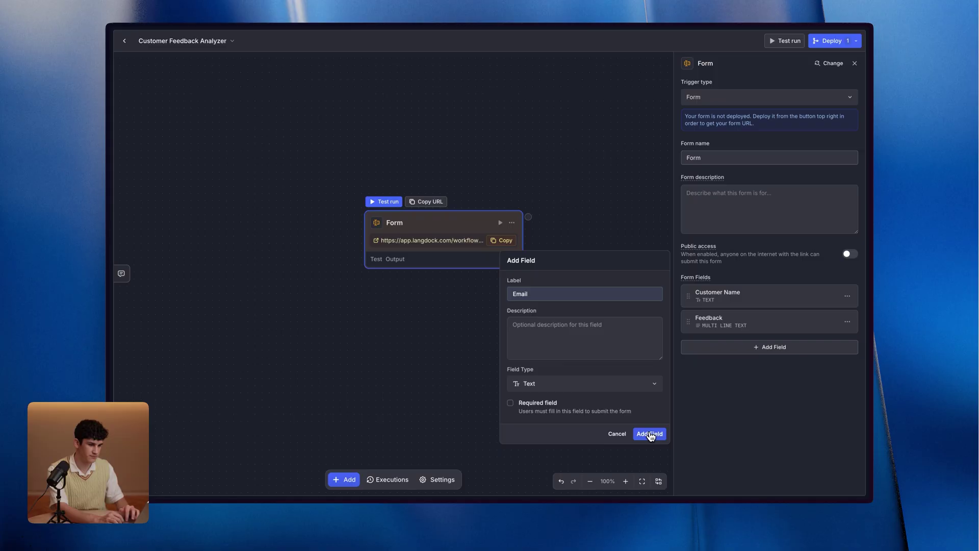
pyautogui.click(649, 434)
pyautogui.click(631, 322)
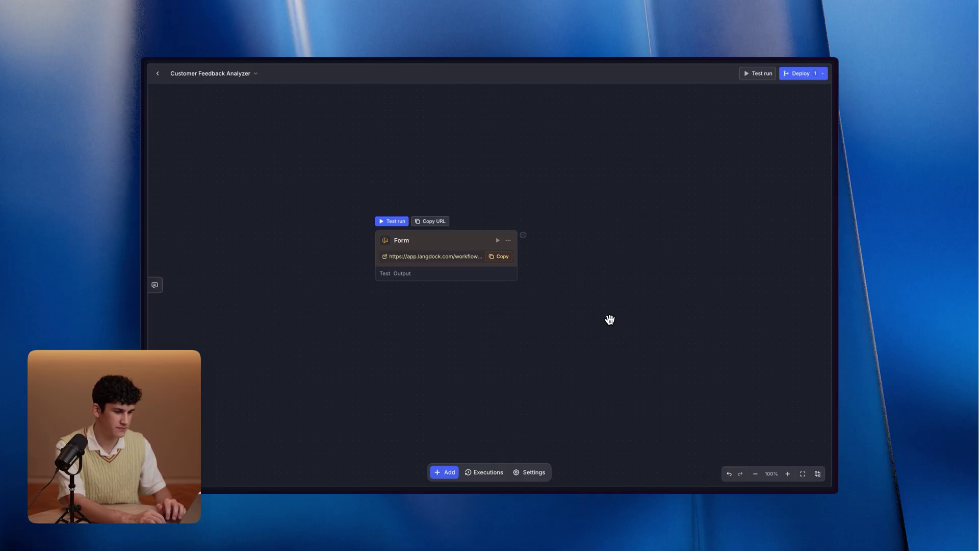
# Add a New Agent step after the Form trigger, filtered from the Agents list.
pyautogui.click(523, 236)
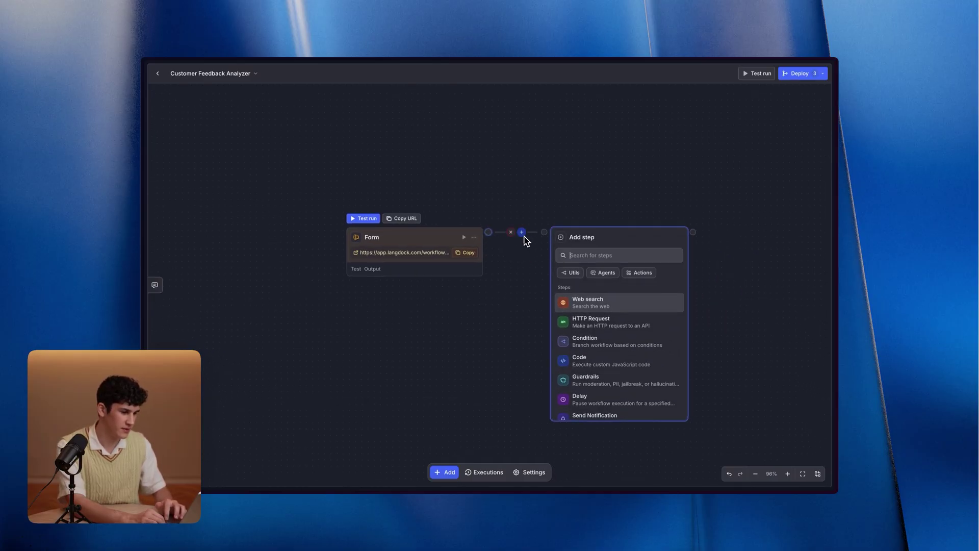
pyautogui.click(480, 255)
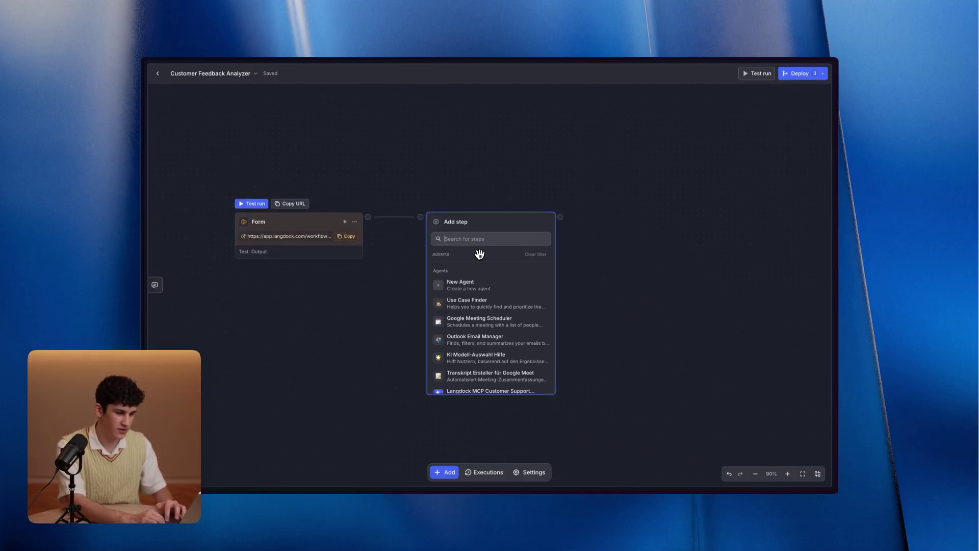
pyautogui.click(487, 286)
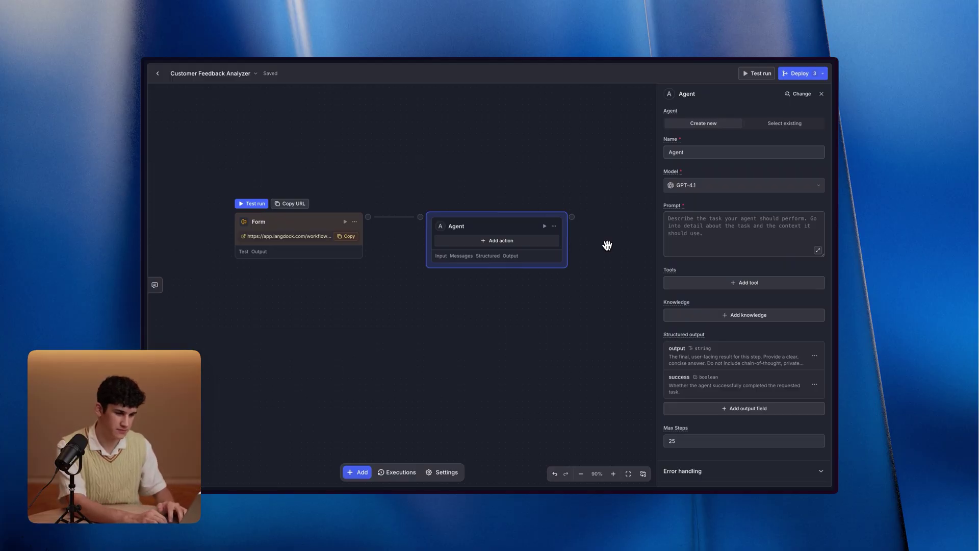
# Name the agent 'Feedback Analyzer Agent', switch it to Sonnet 4, and paste the analysis prompt.
pyautogui.doubleClick(738, 149)
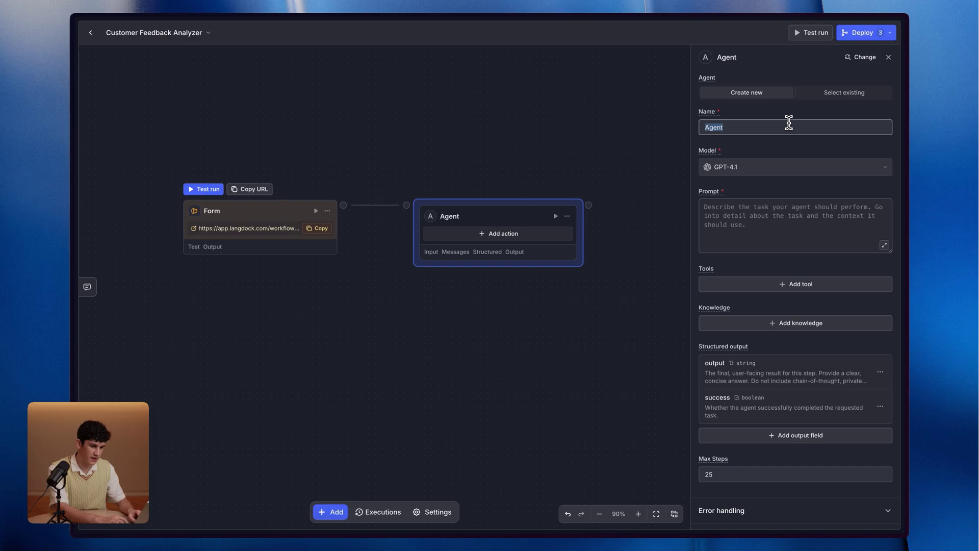
pyautogui.write('Feedback Analyz')
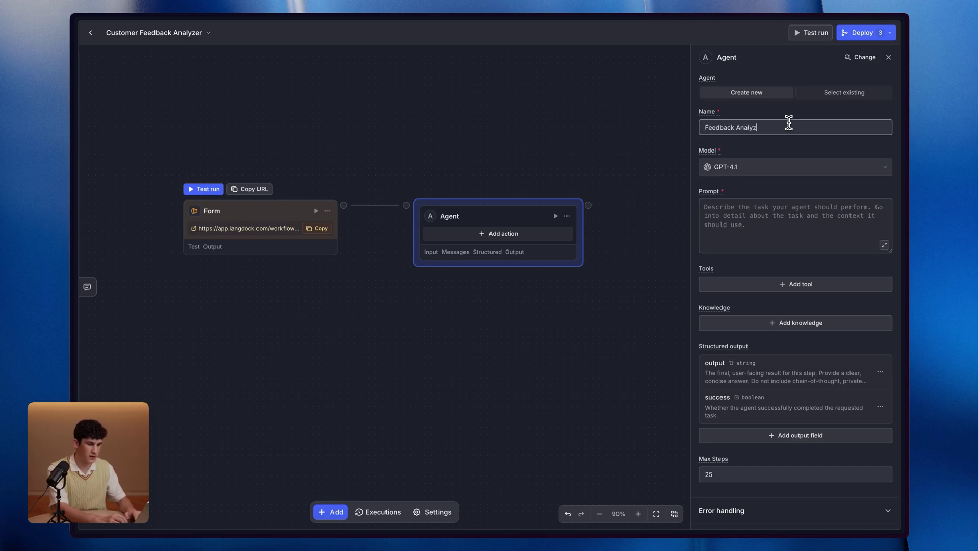
pyautogui.write('er Agent')
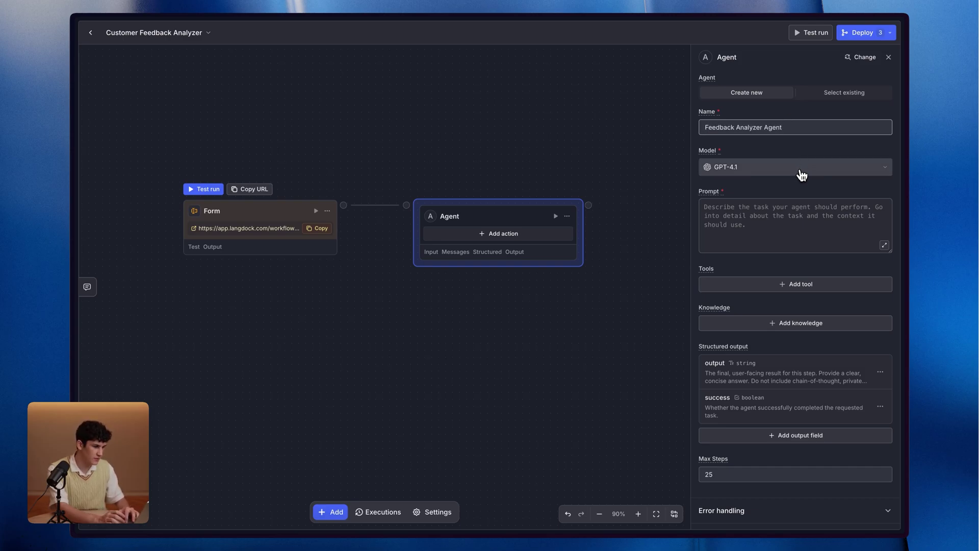
pyautogui.click(801, 175)
pyautogui.click(750, 312)
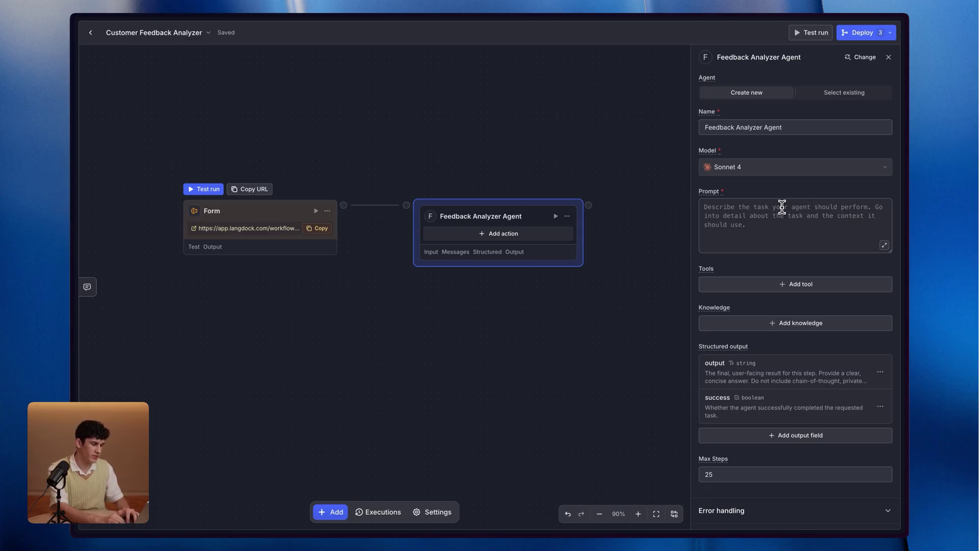
pyautogui.click(782, 207)
pyautogui.write('Analyze the customer feedback, determine the sentiment, primary category, and write a brief summary.')
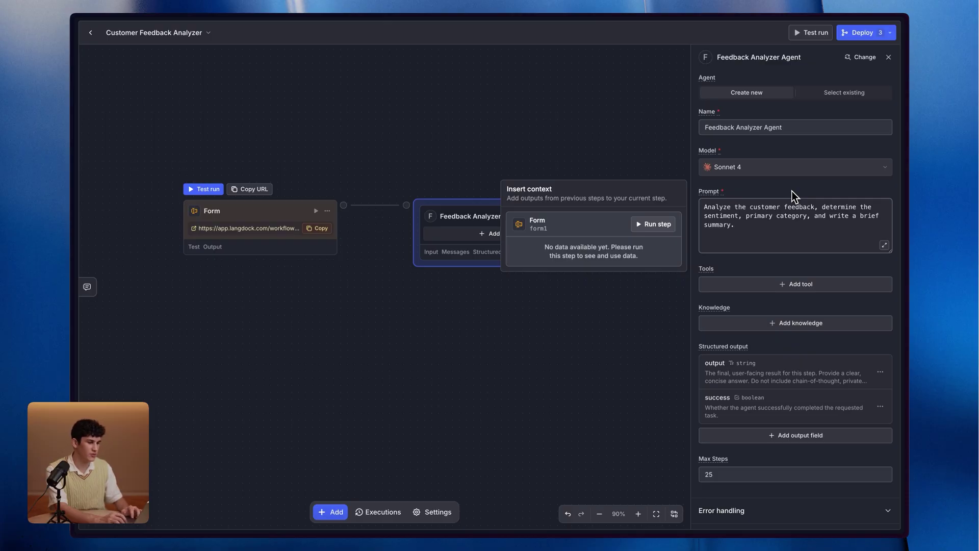
pyautogui.click(793, 194)
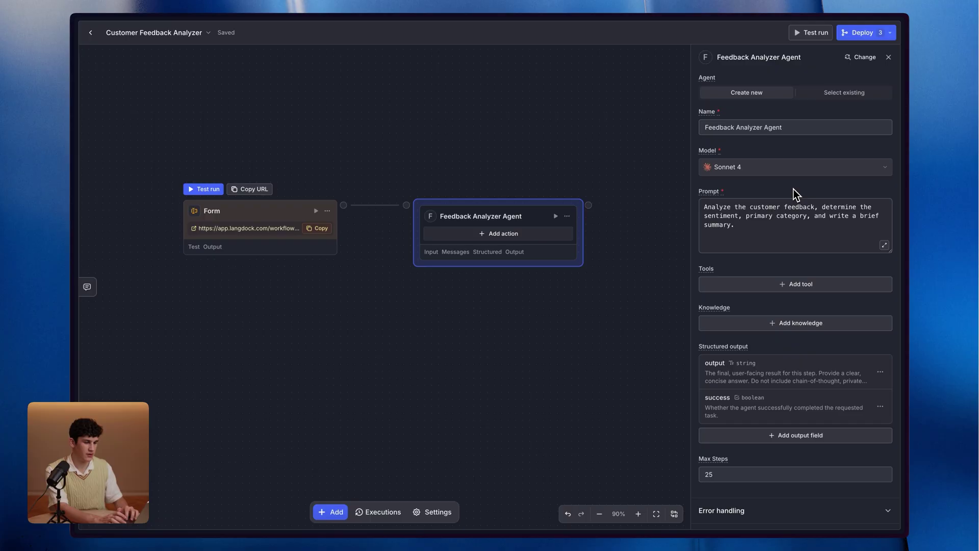
# Delete the agent's default output and success structured output fields.
pyautogui.scroll(-1, 794, 195)
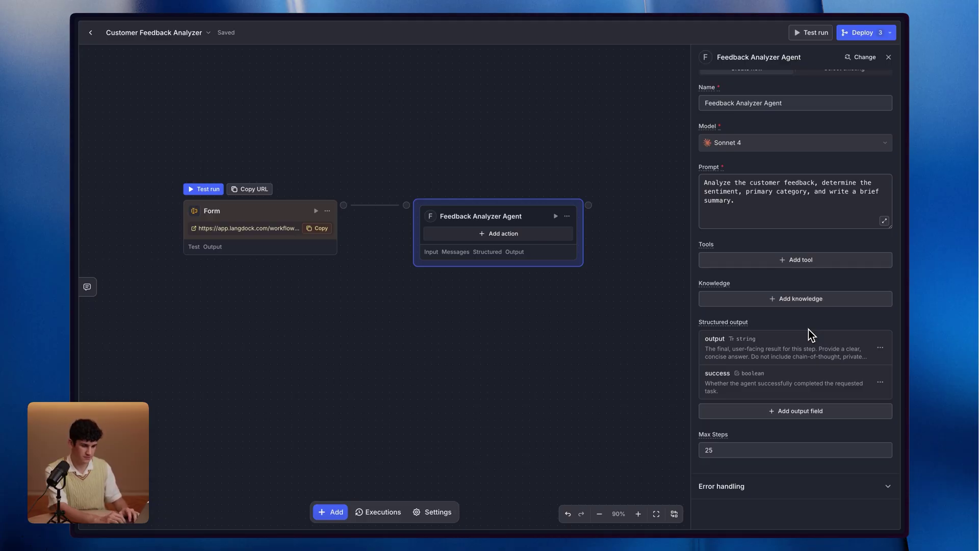
pyautogui.click(880, 348)
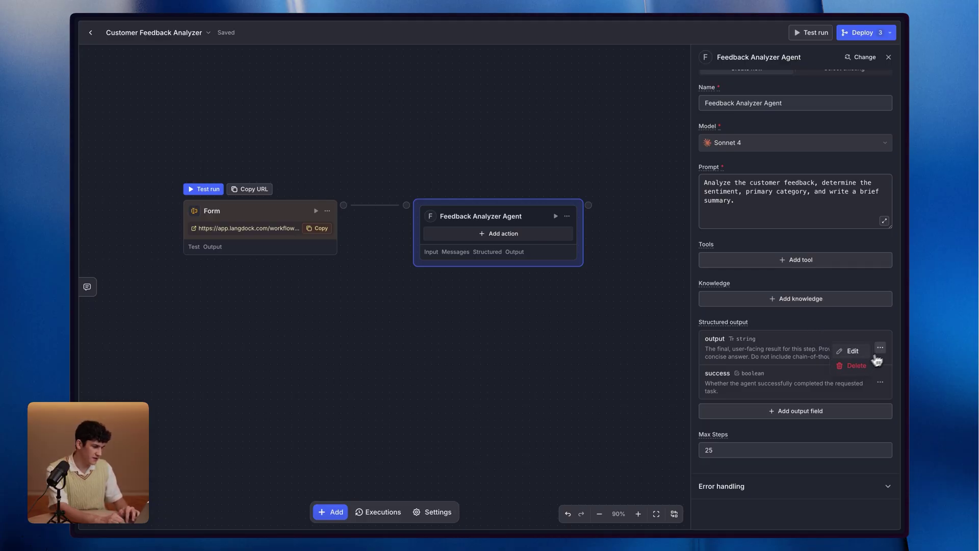
pyautogui.click(852, 364)
pyautogui.click(880, 372)
pyautogui.click(857, 390)
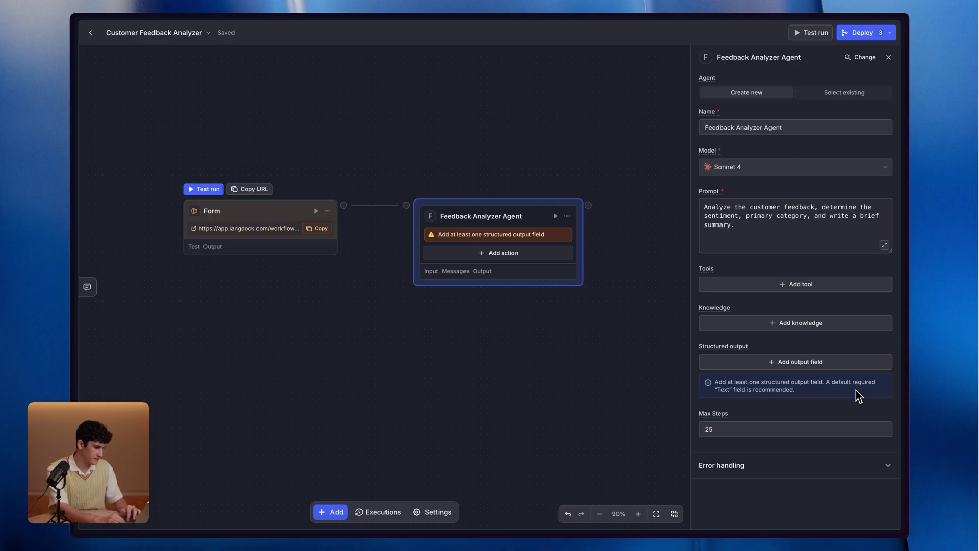
# Add a sentiment Select field with options positive, neutral and negative.
pyautogui.click(809, 367)
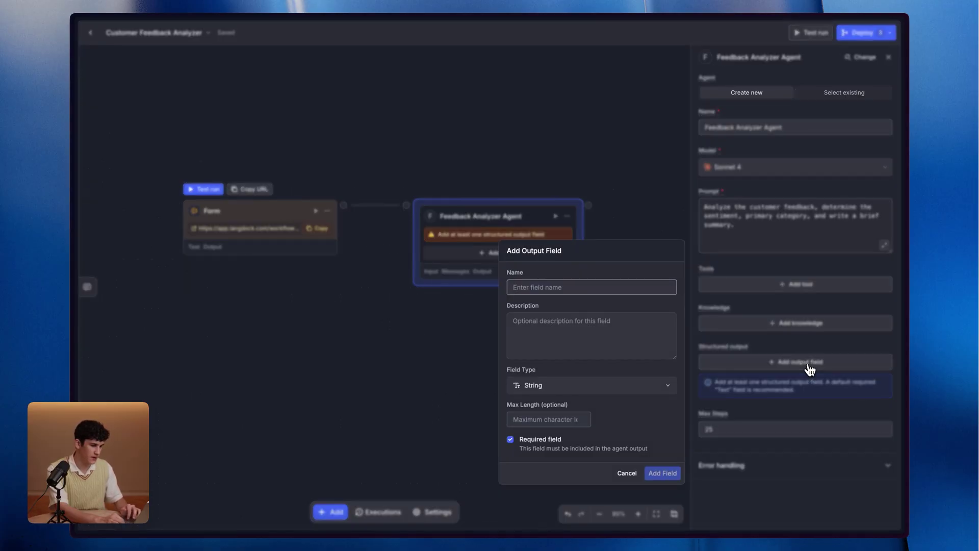
pyautogui.write('sen')
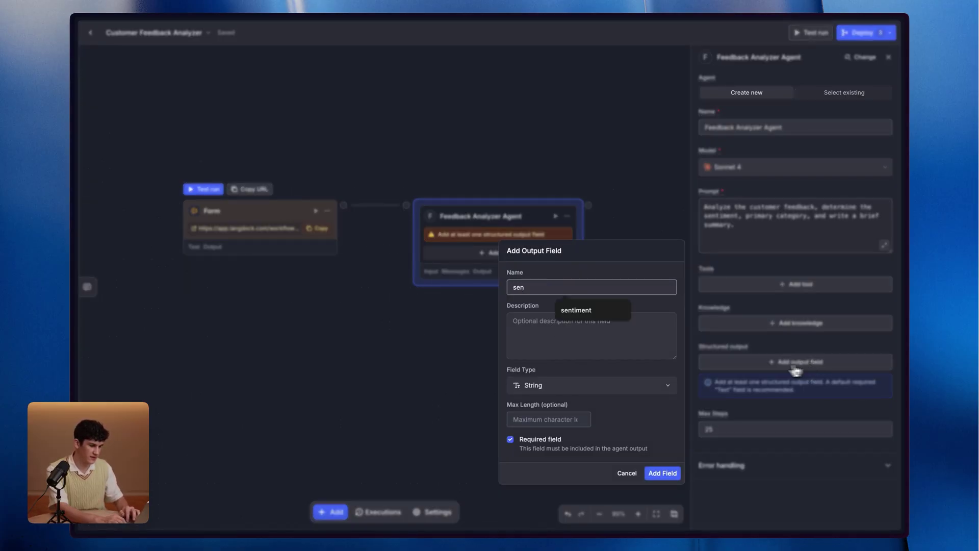
pyautogui.click(594, 313)
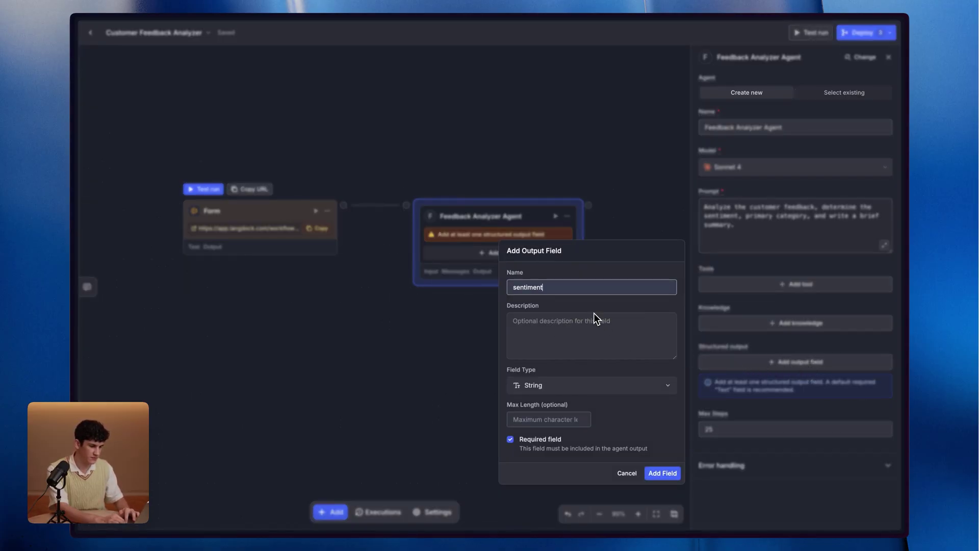
pyautogui.click(594, 391)
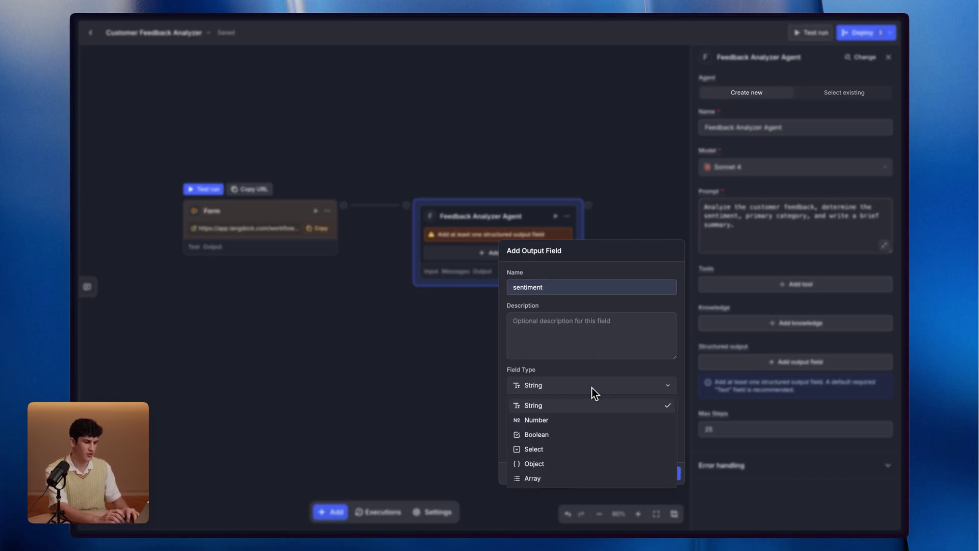
pyautogui.click(572, 449)
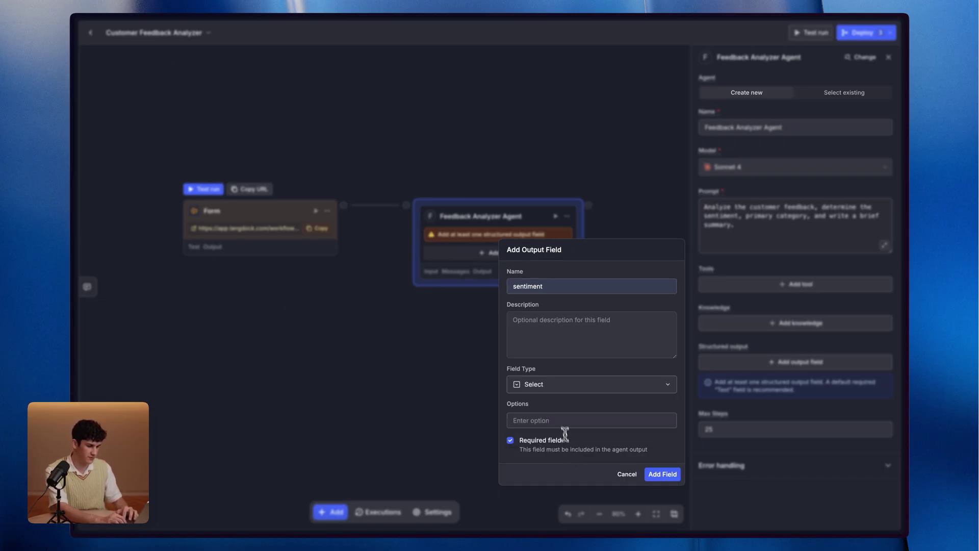
pyautogui.click(559, 419)
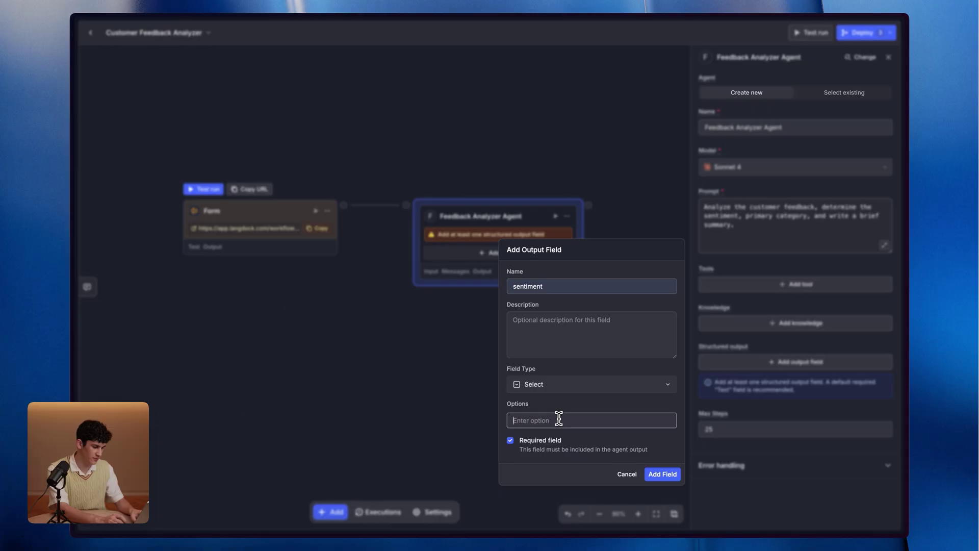
pyautogui.write('positive')
pyautogui.press('Return')
pyautogui.write('neutral')
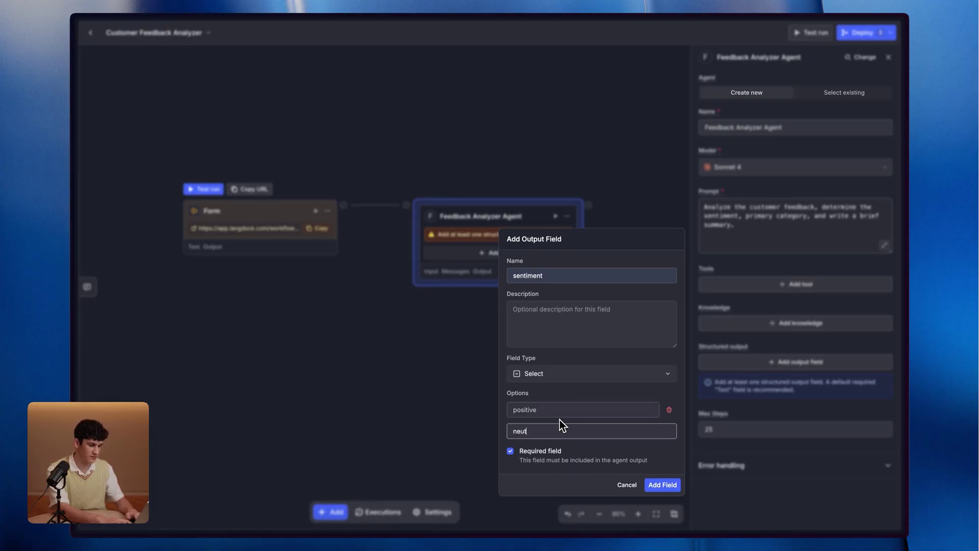
pyautogui.press('Return')
pyautogui.write('negative')
pyautogui.press('Return')
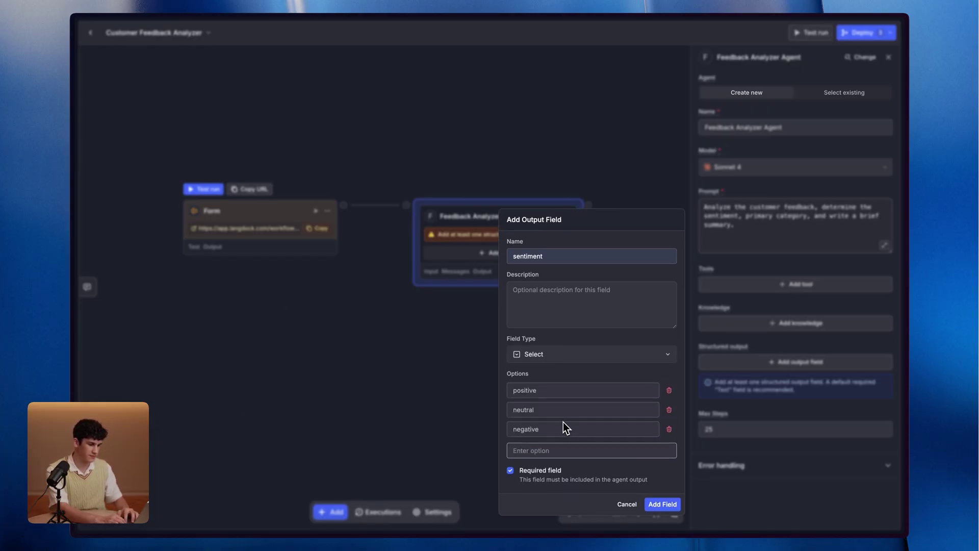
pyautogui.click(669, 505)
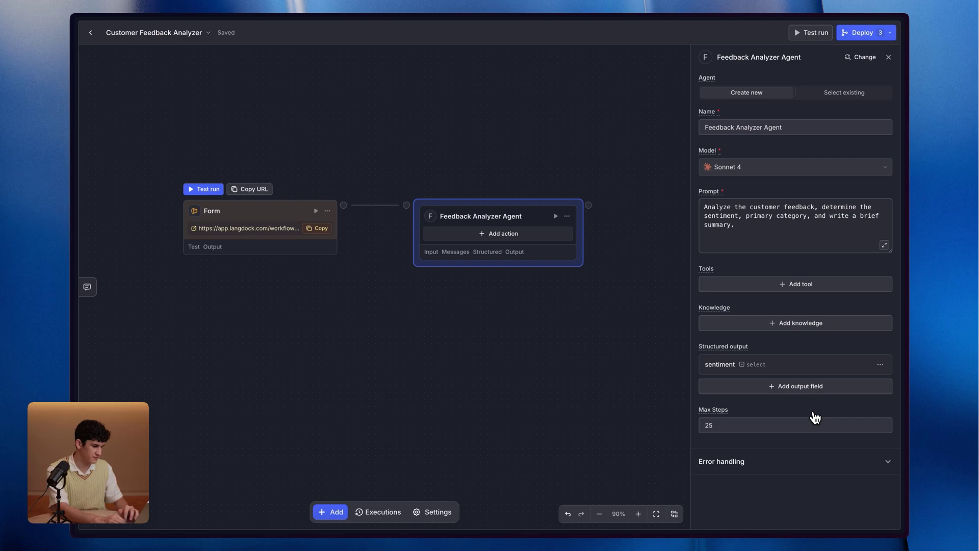
# Start a category Select output field and clear the carried-over sentiment options.
pyautogui.click(818, 388)
pyautogui.write('category')
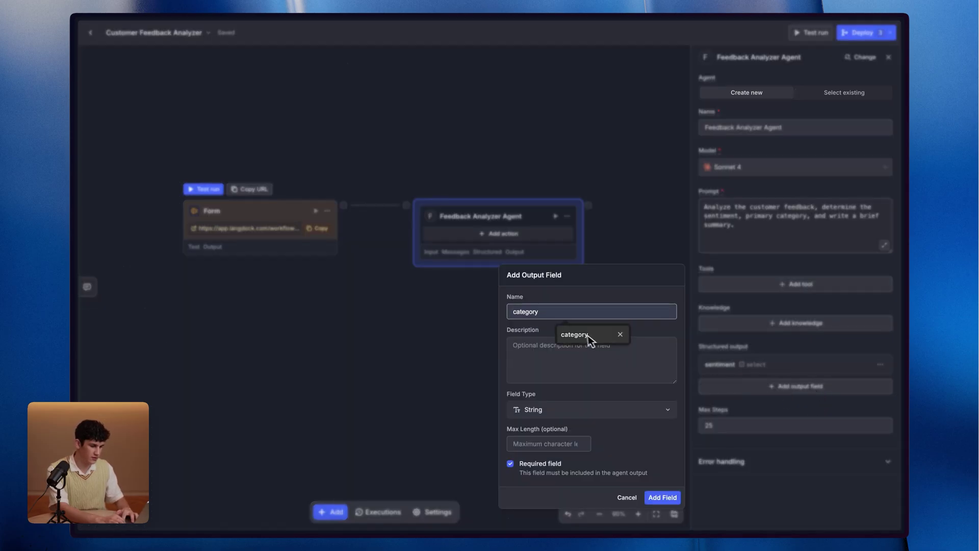
pyautogui.click(584, 338)
pyautogui.click(553, 409)
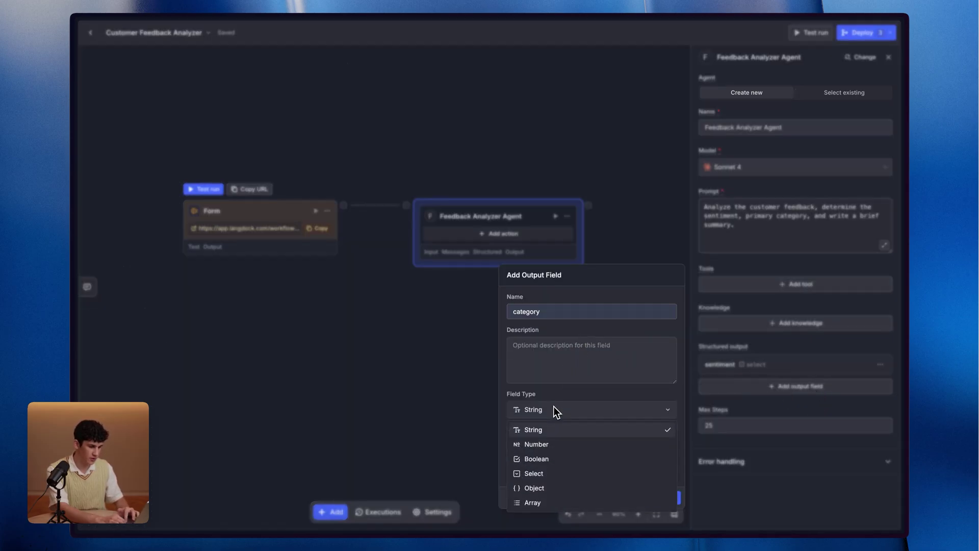
pyautogui.click(558, 471)
pyautogui.click(669, 403)
pyautogui.click(669, 415)
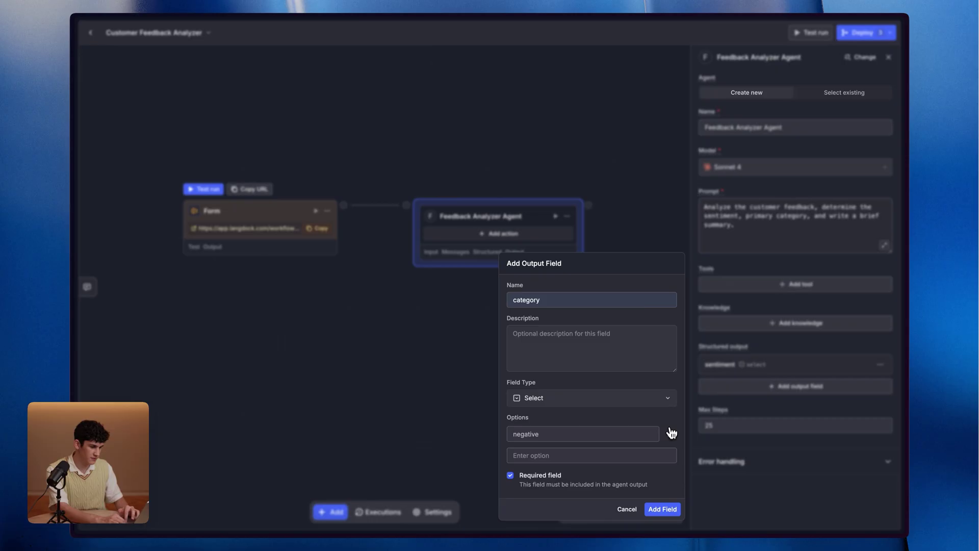
pyautogui.click(669, 434)
# Give category the options product, service, pricing and other, and save it.
pyautogui.click(599, 444)
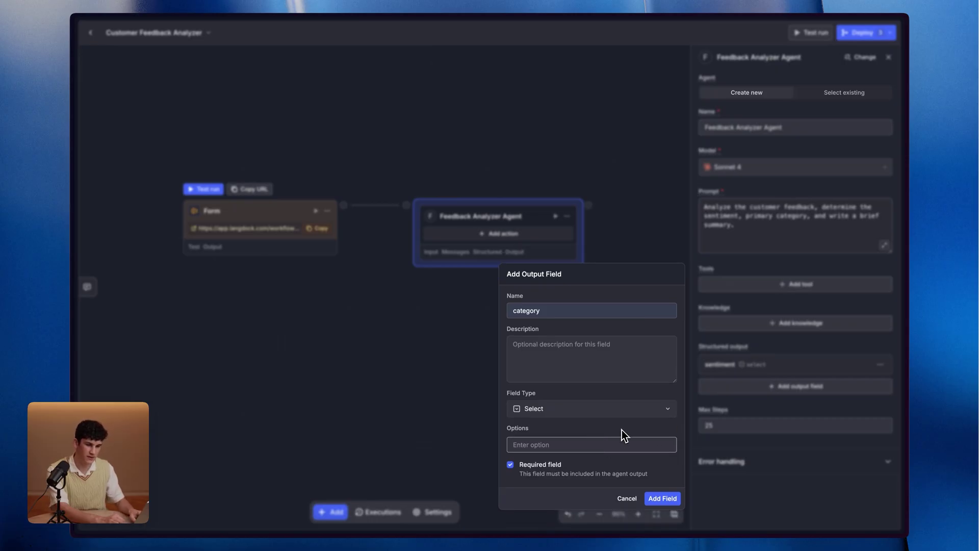
pyautogui.write('product')
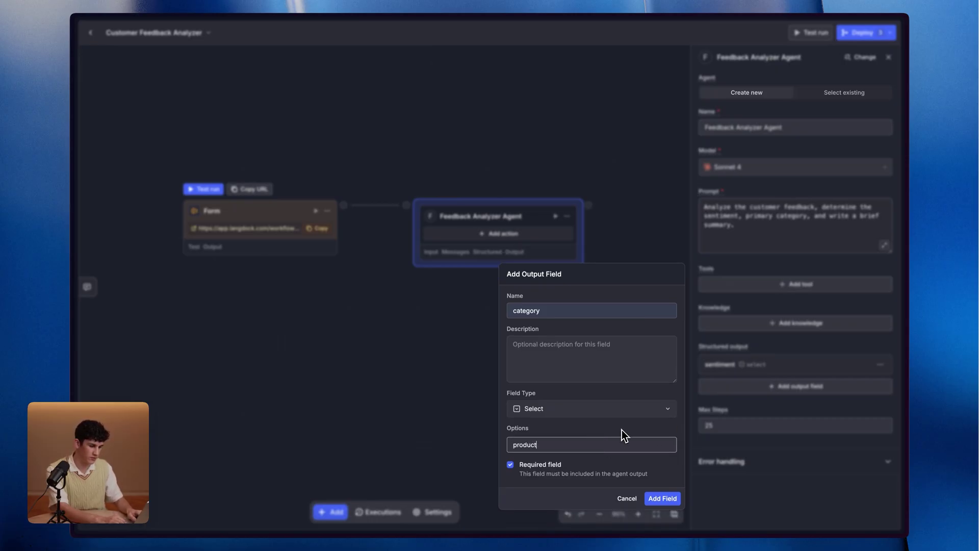
pyautogui.press('Return')
pyautogui.write('service')
pyautogui.press('Return')
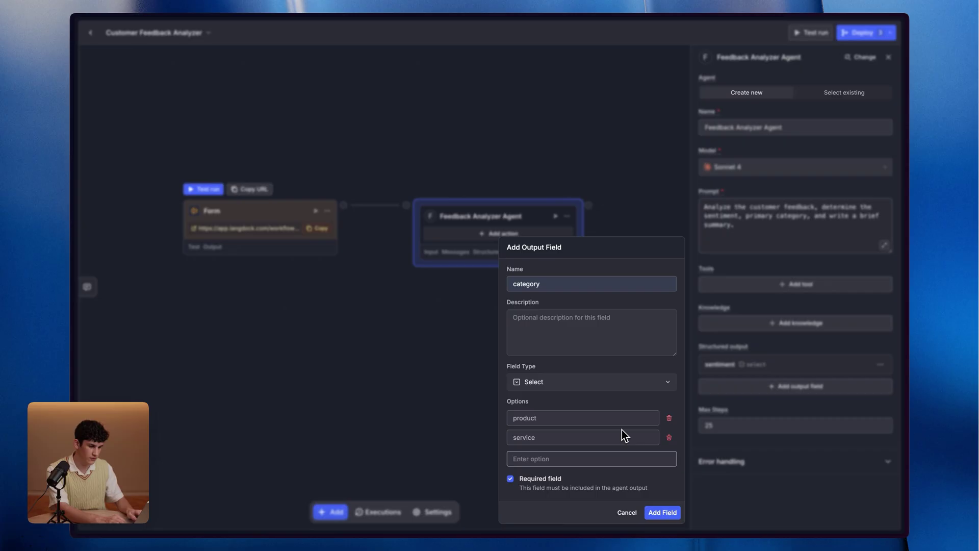
pyautogui.write('pricing')
pyautogui.press('Return')
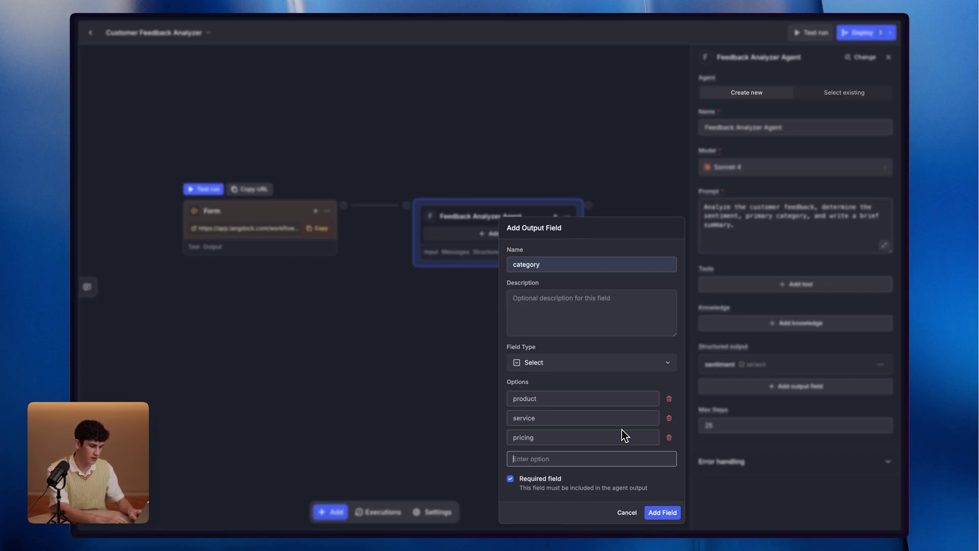
pyautogui.write('other')
pyautogui.press('Return')
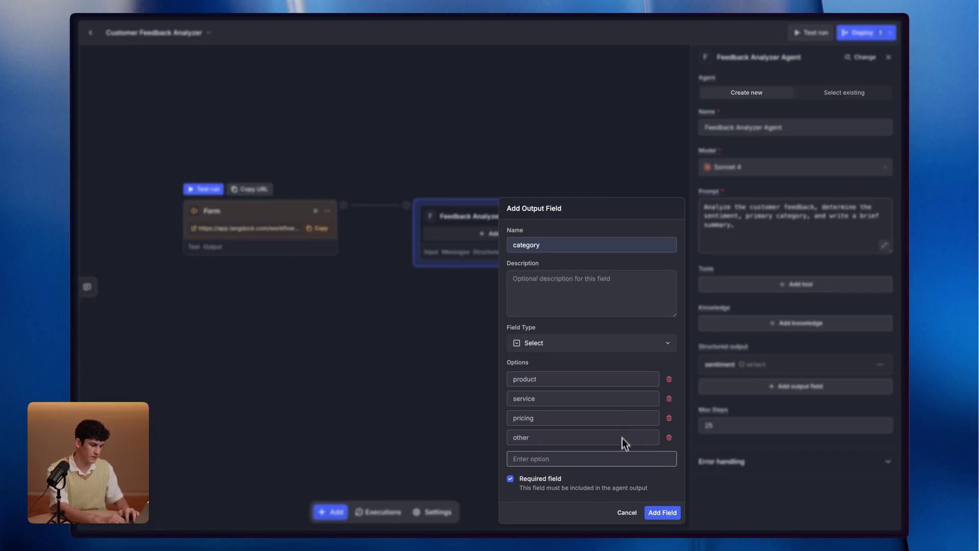
pyautogui.click(663, 512)
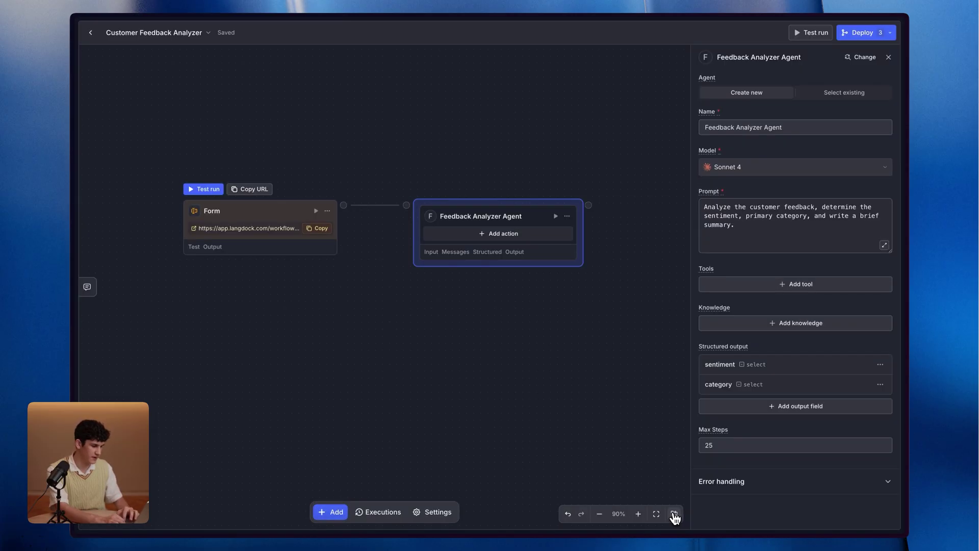
# Add a summary string field described as 'A brief one sentence summary'.
pyautogui.click(799, 411)
pyautogui.write('summary')
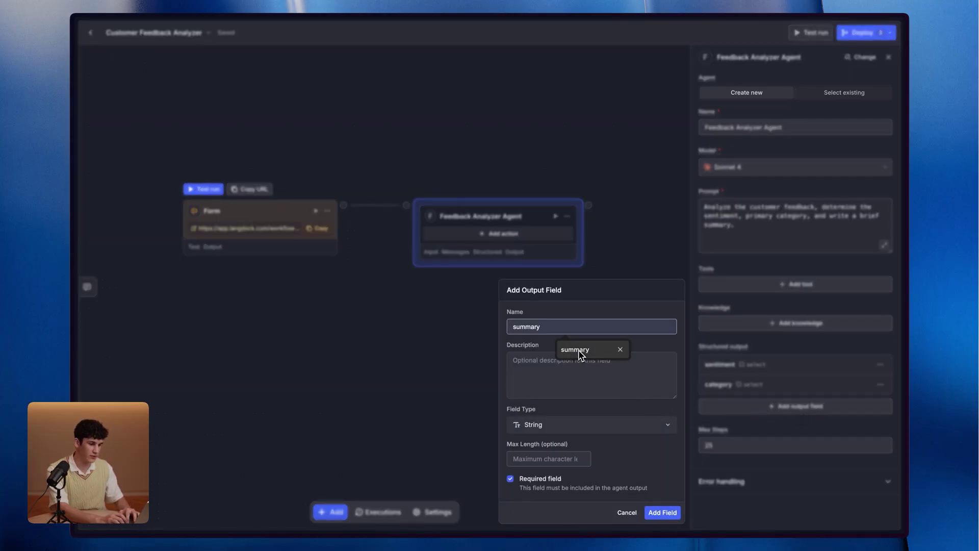
pyautogui.click(579, 351)
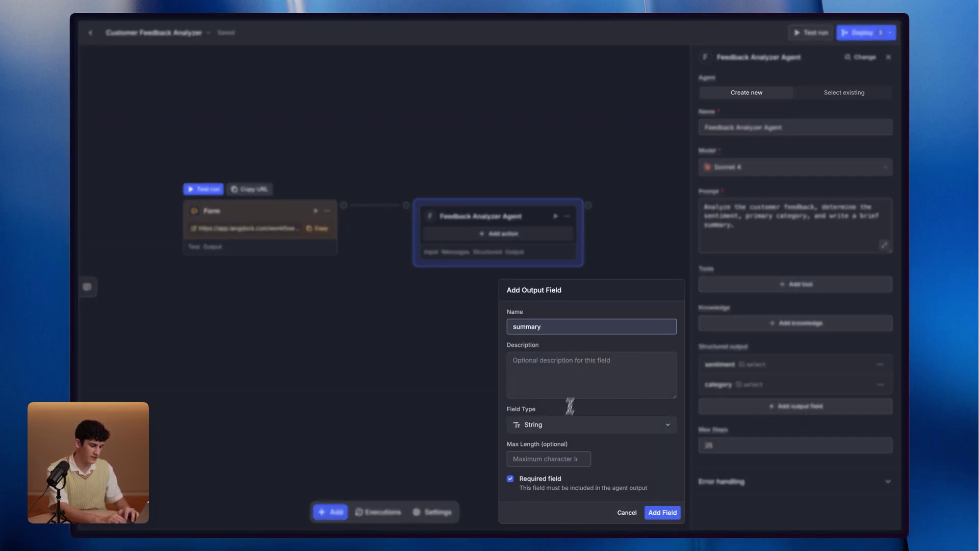
pyautogui.click(576, 359)
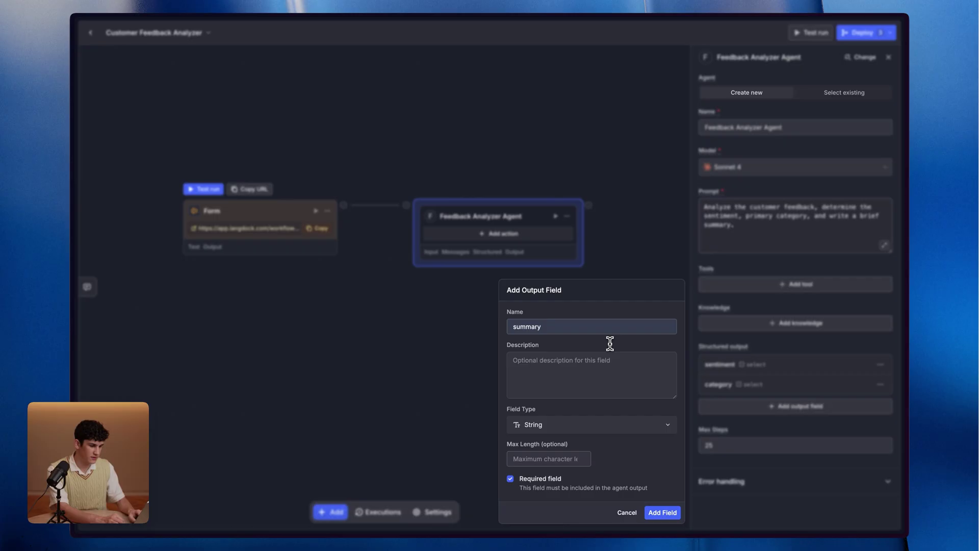
pyautogui.write('A brief o')
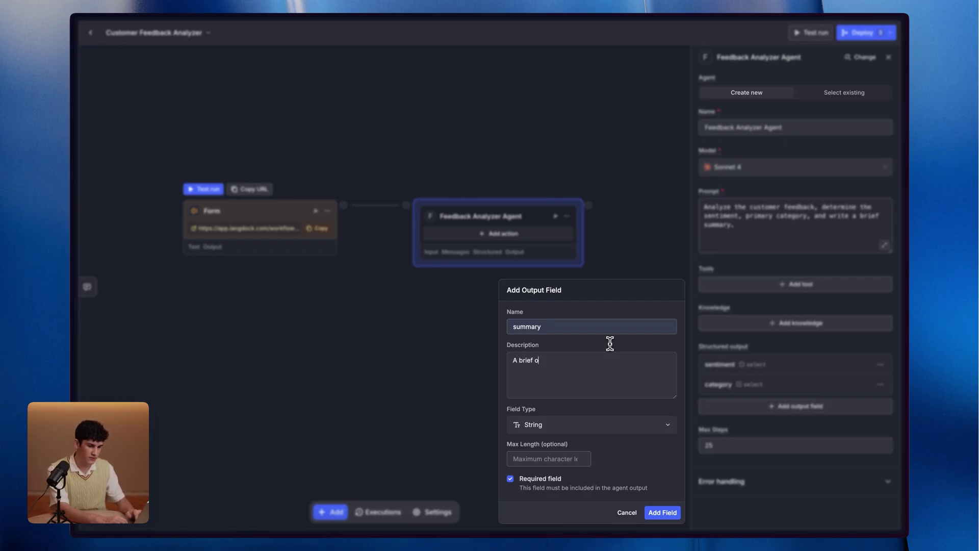
pyautogui.write('ne sentence summary')
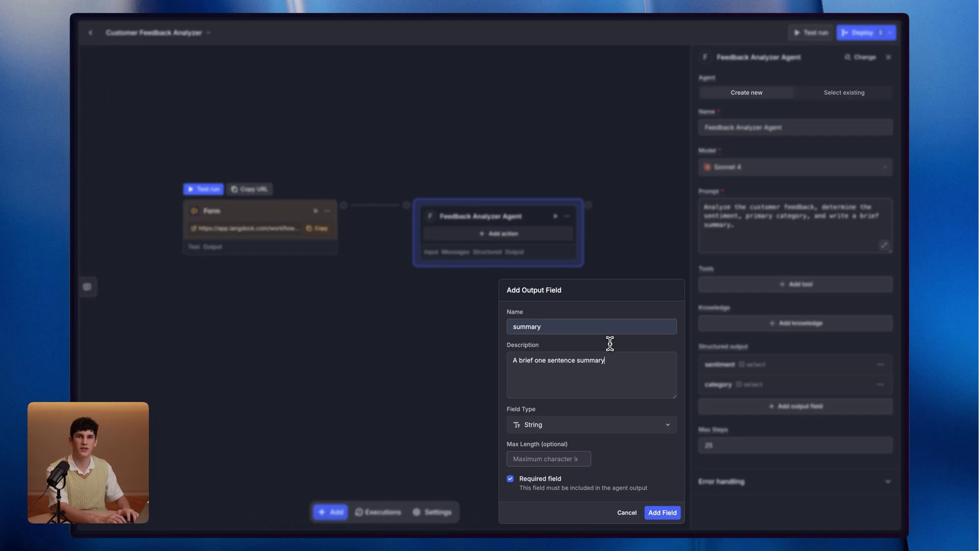
pyautogui.click(662, 513)
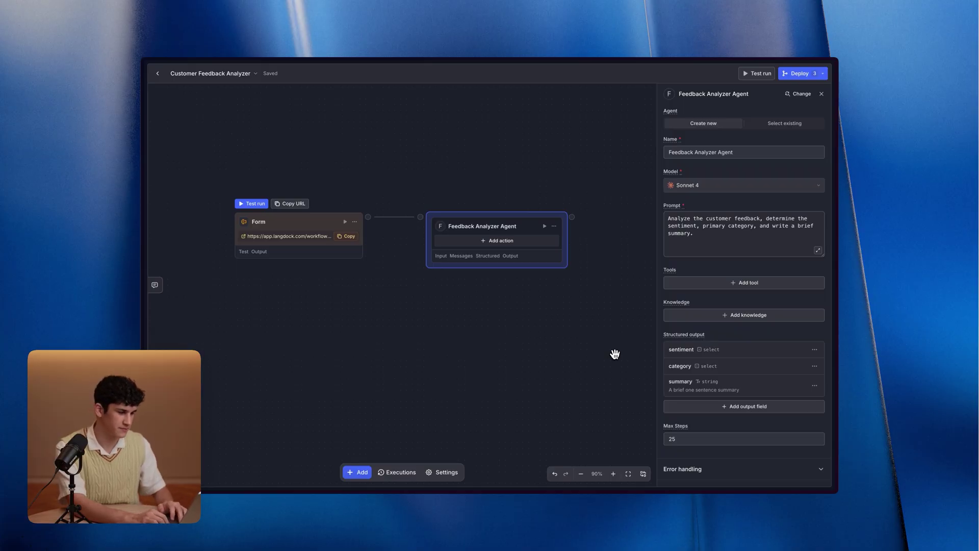
# Test-run the full flow from the Form trigger with the sample form values.
pyautogui.moveTo(509, 313); pyautogui.dragTo(512, 314)
pyautogui.hscroll(-6, 512, 315)
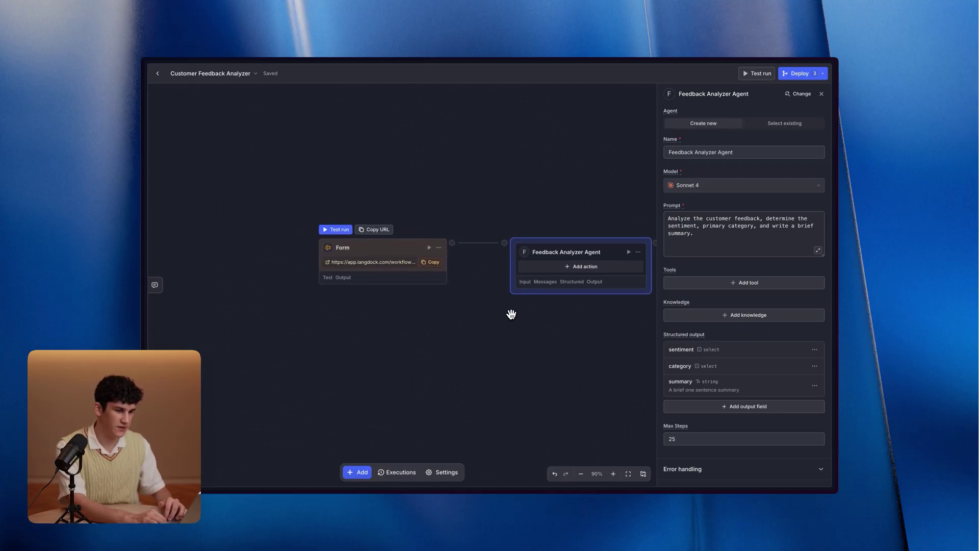
pyautogui.click(511, 314)
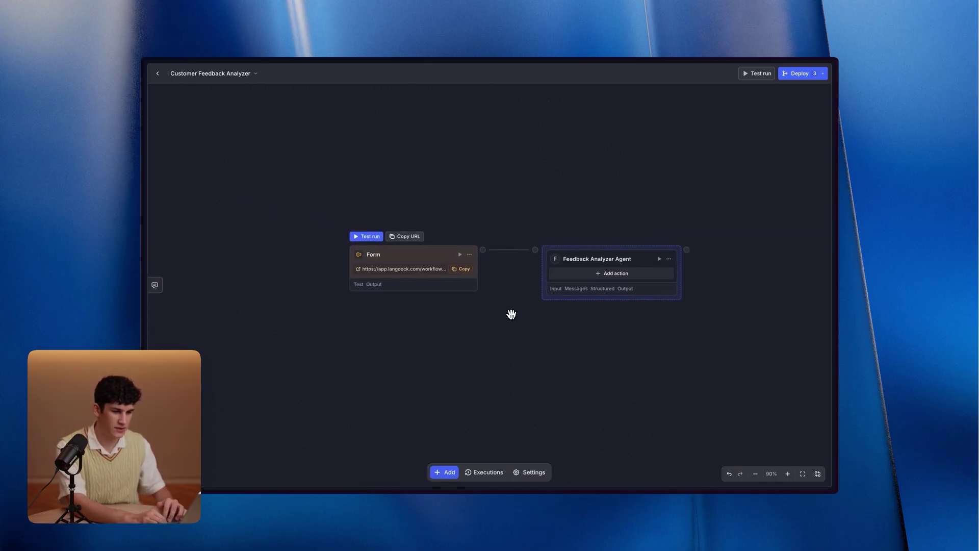
pyautogui.click(369, 239)
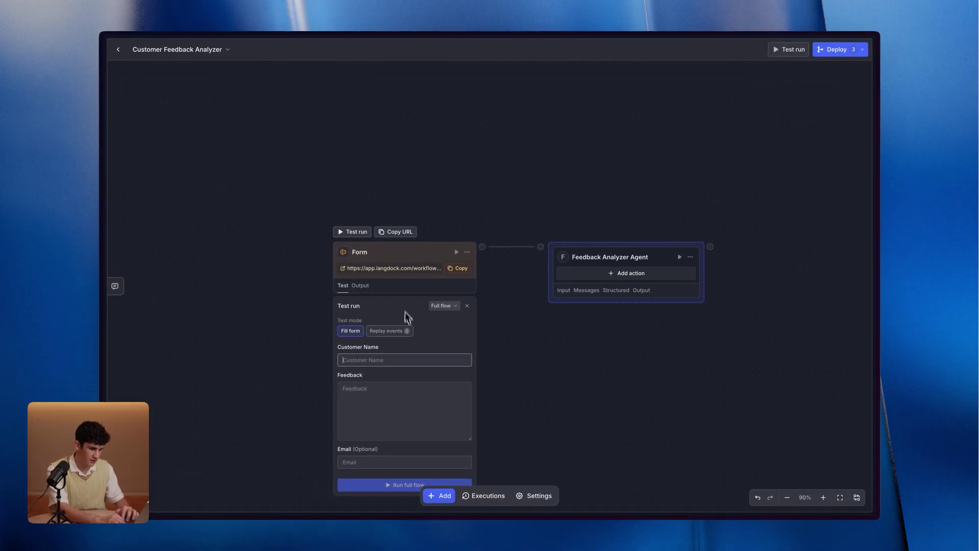
pyautogui.scroll(-2, 407, 326)
pyautogui.scroll(-1, 392, 318)
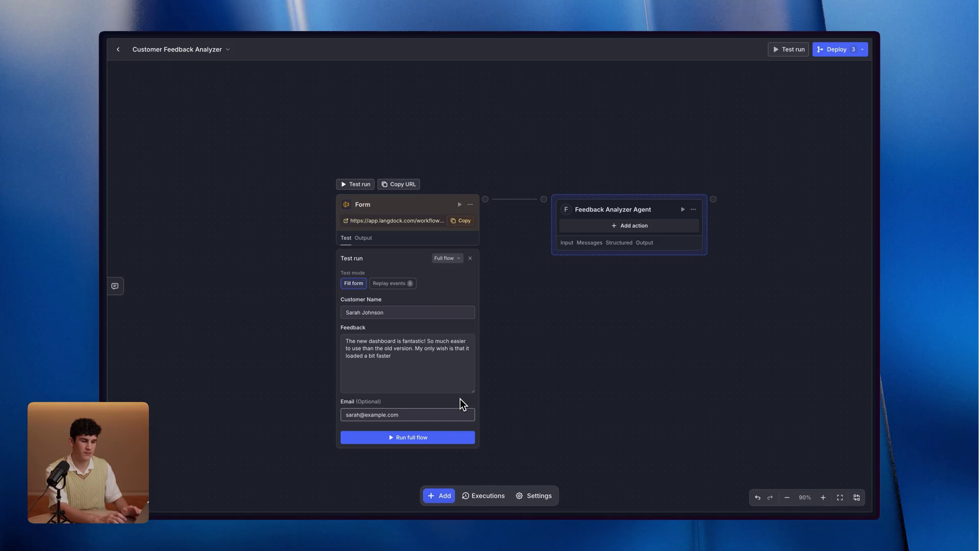
pyautogui.click(443, 437)
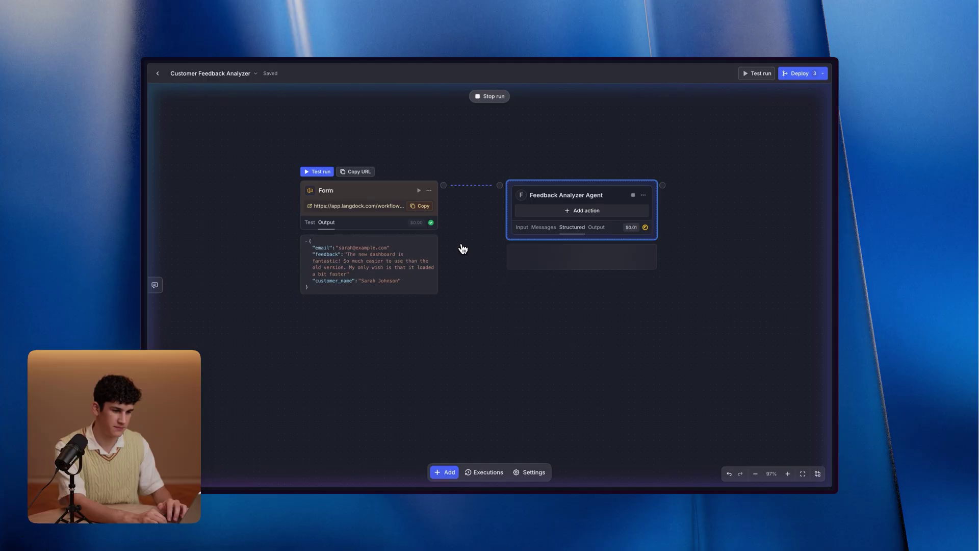
pyautogui.moveTo(387, 280)
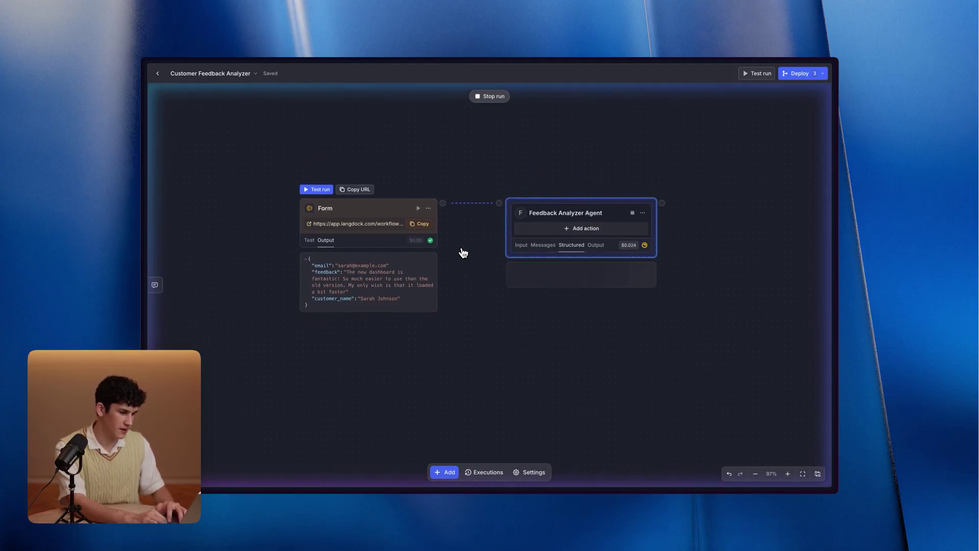
pyautogui.moveTo(588, 295)
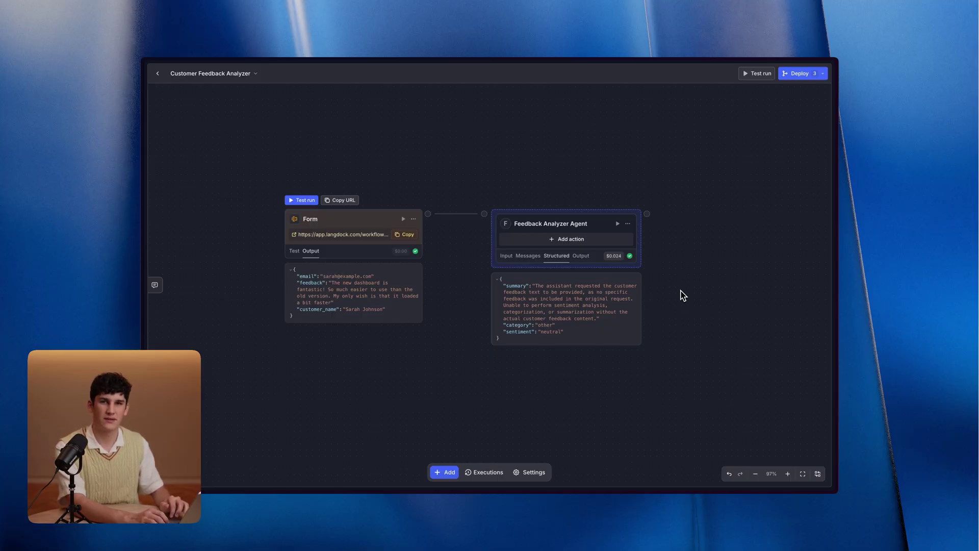
# Insert the form's customer_name value into the agent's prompt.
pyautogui.click(575, 223)
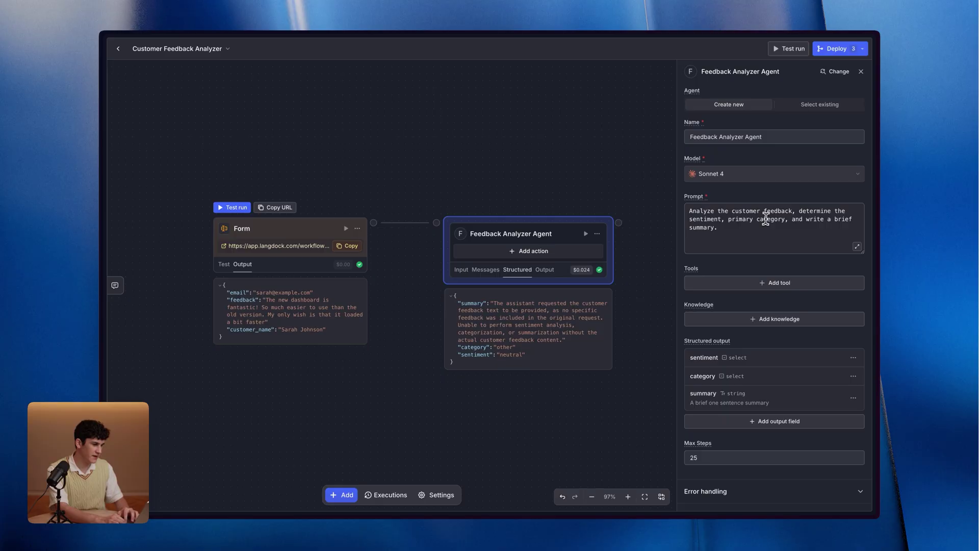
pyautogui.click(793, 210)
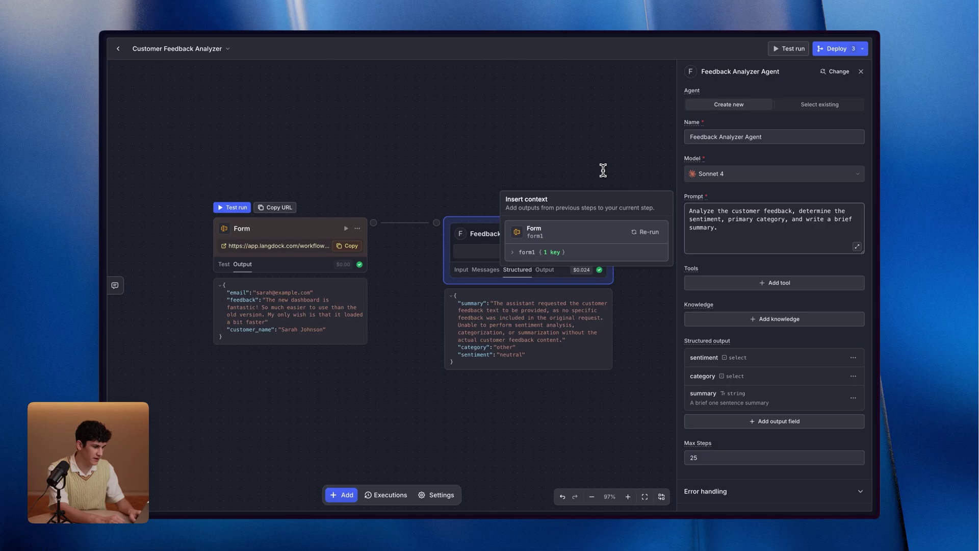
pyautogui.write('from')
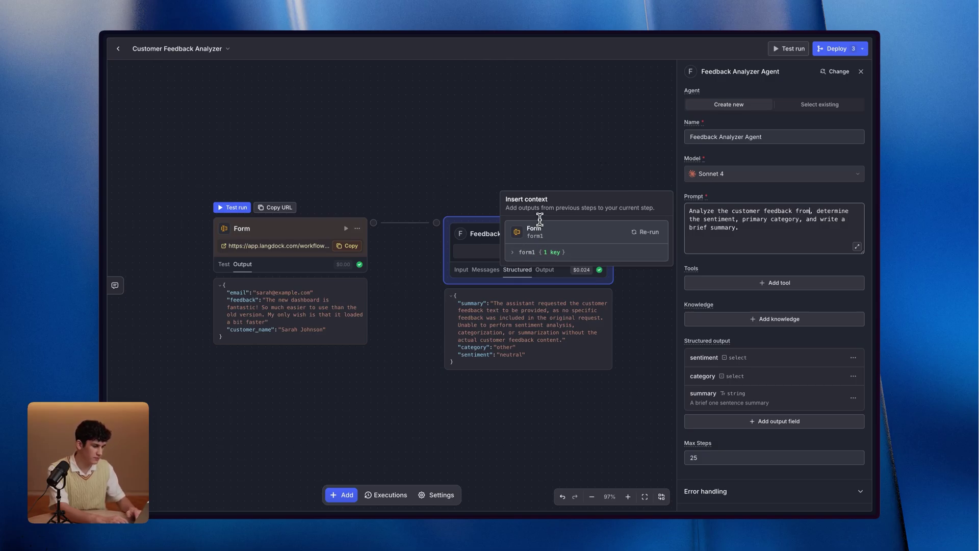
pyautogui.click(515, 252)
pyautogui.click(521, 260)
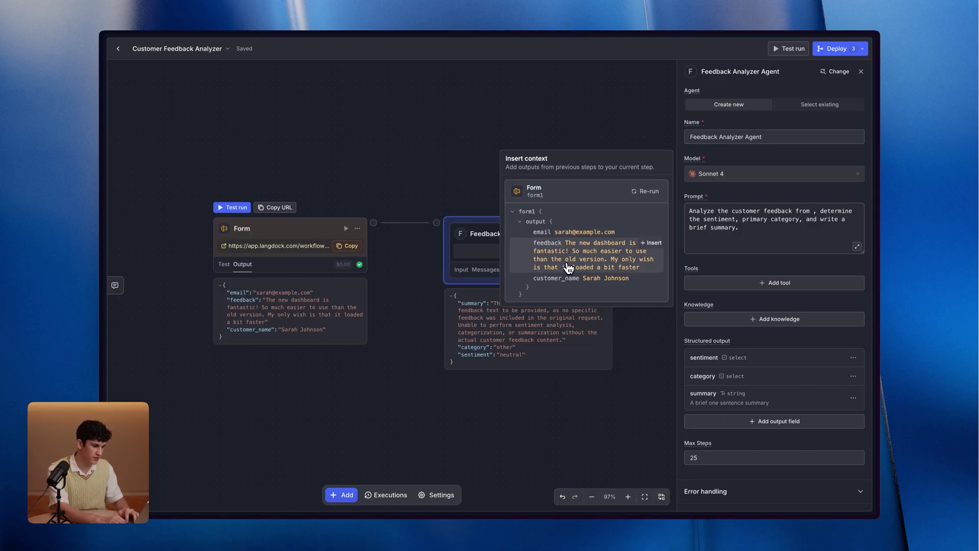
pyautogui.click(586, 279)
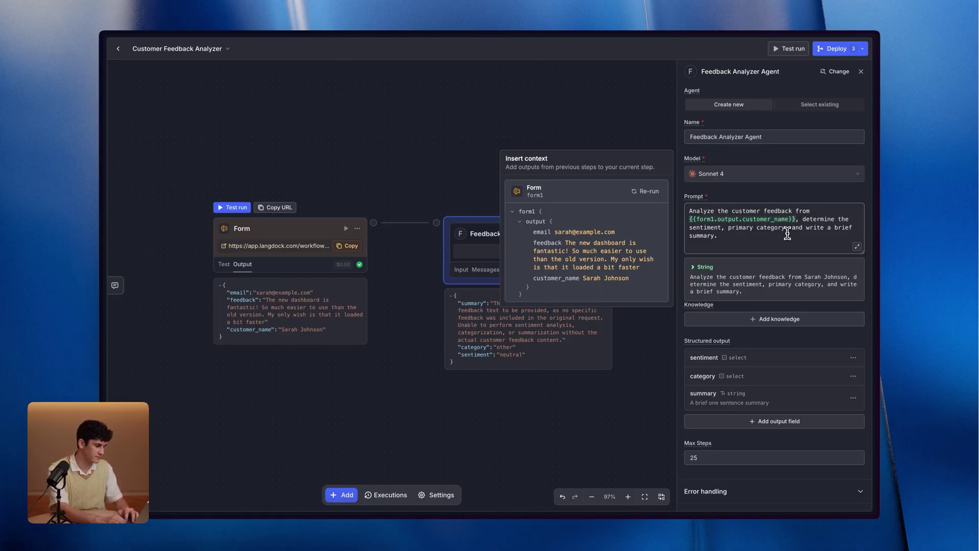
# Reformat the prompt and insert the form's feedback value above 'Determine'.
pyautogui.click(799, 223)
pyautogui.press('BackSpace')
pyautogui.press('BackSpace')
pyautogui.write(':')
pyautogui.press('Return')
pyautogui.press('Return')
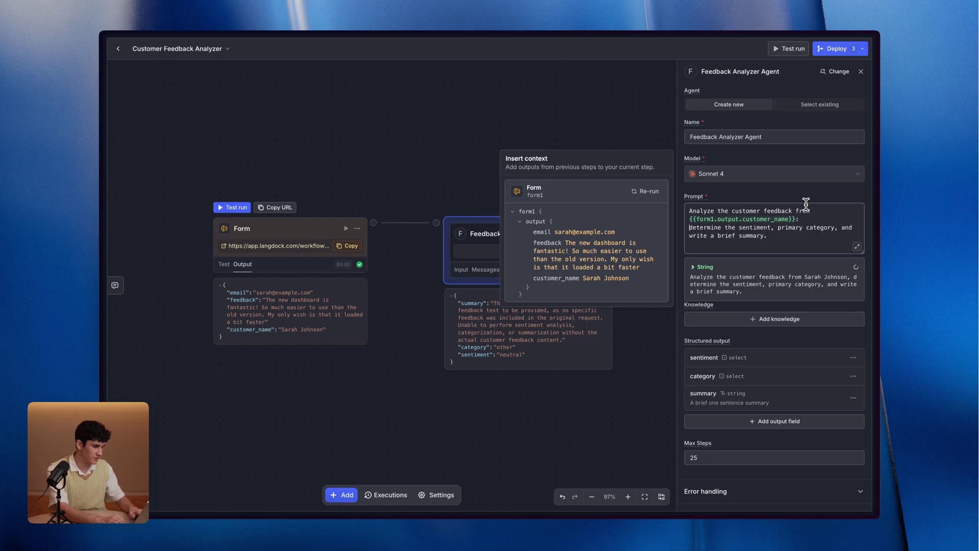
pyautogui.press('Delete')
pyautogui.write('D')
pyautogui.press('Left')
pyautogui.press('Return')
pyautogui.press('Return')
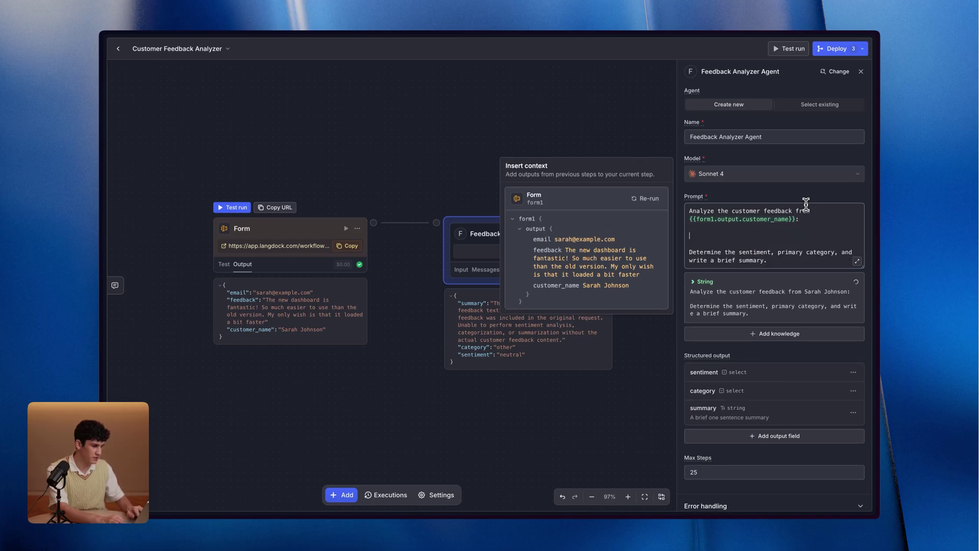
pyautogui.click(586, 267)
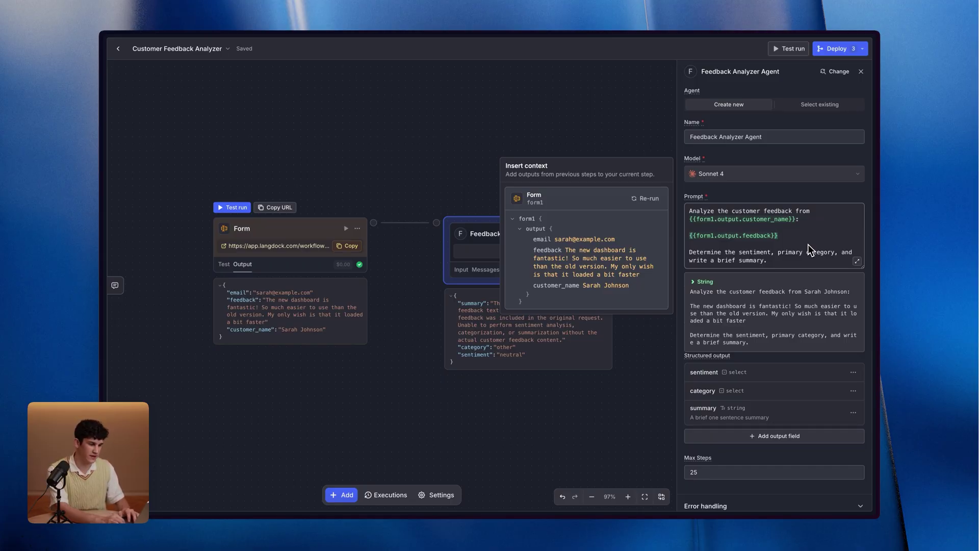
pyautogui.click(634, 128)
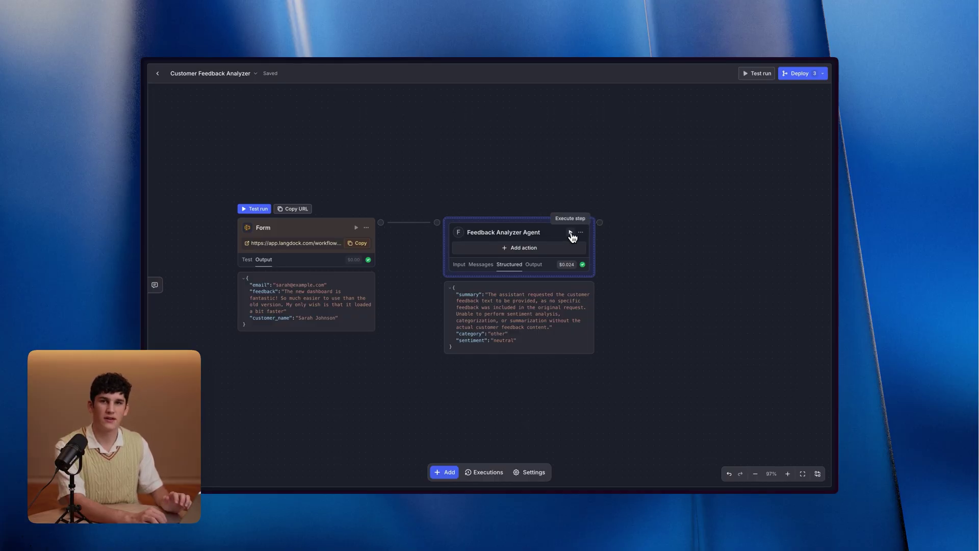
# Rerun the agent step and review its output: positive, product, dashboard usability praise.
pyautogui.click(571, 233)
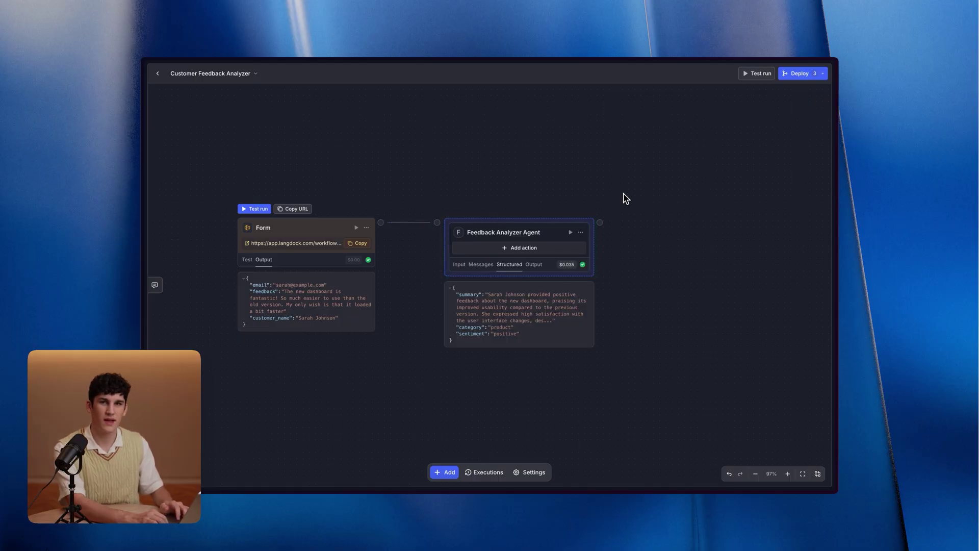
pyautogui.click(525, 311)
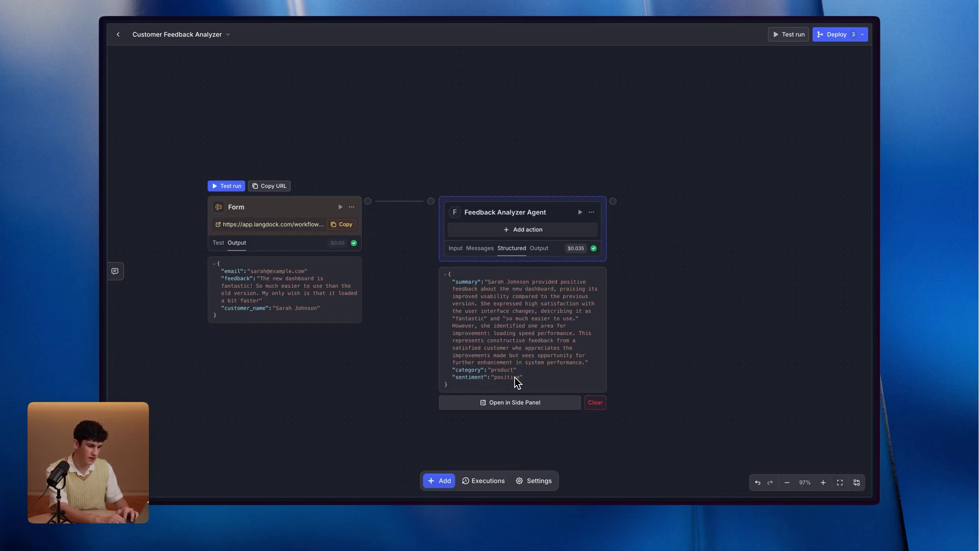
pyautogui.scroll(-1, 693, 301)
pyautogui.hscroll(1, 694, 300)
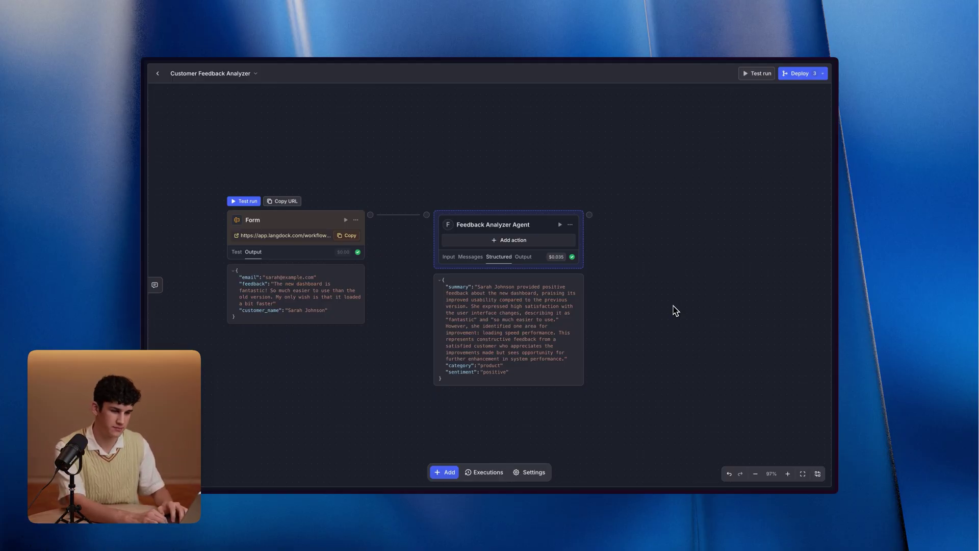
pyautogui.hscroll(2, 675, 311)
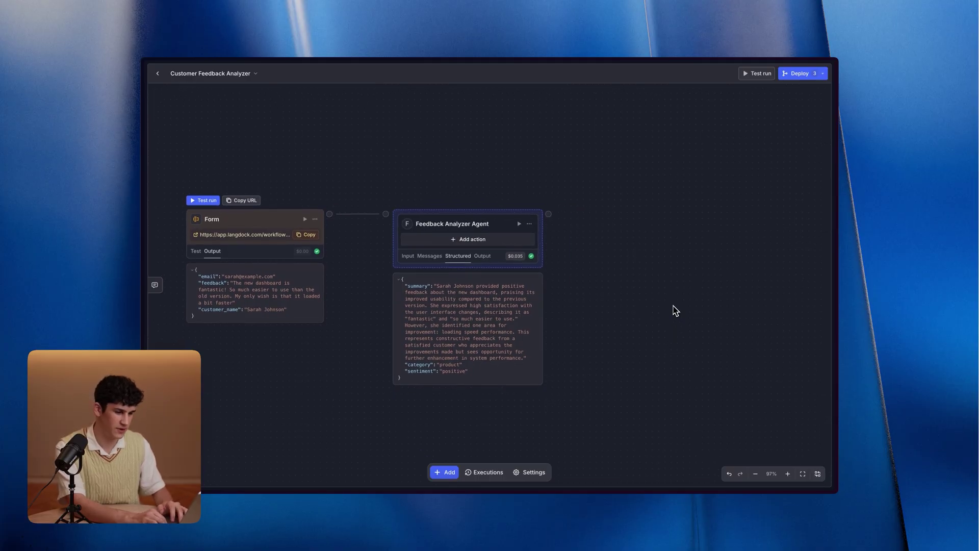
pyautogui.hscroll(2, 626, 291)
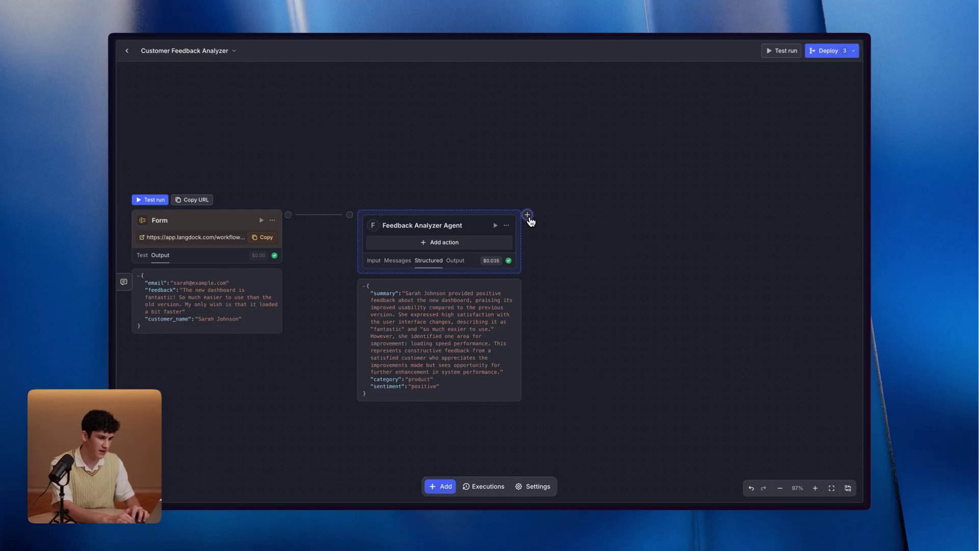
# Add a Slack send message action step after the agent.
pyautogui.click(528, 216)
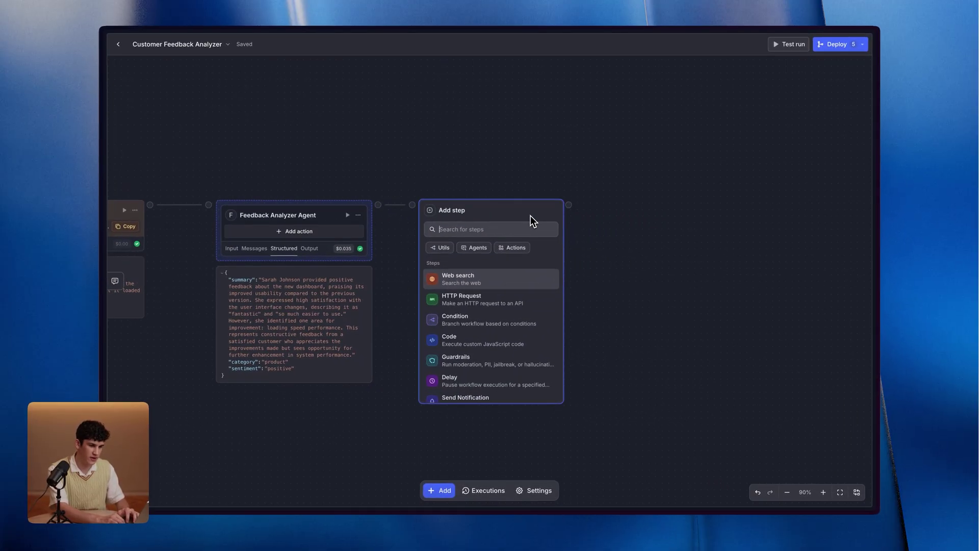
pyautogui.click(515, 247)
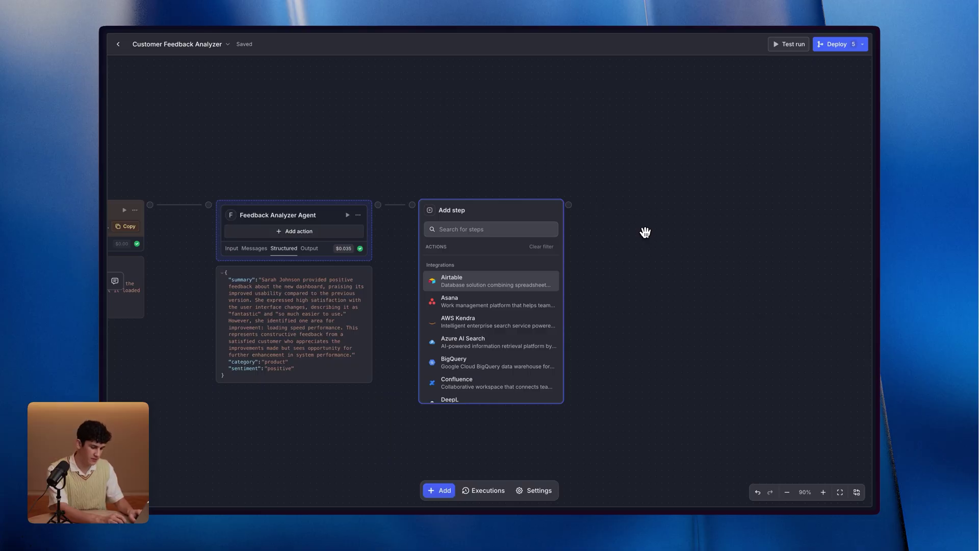
pyautogui.write('slack mess')
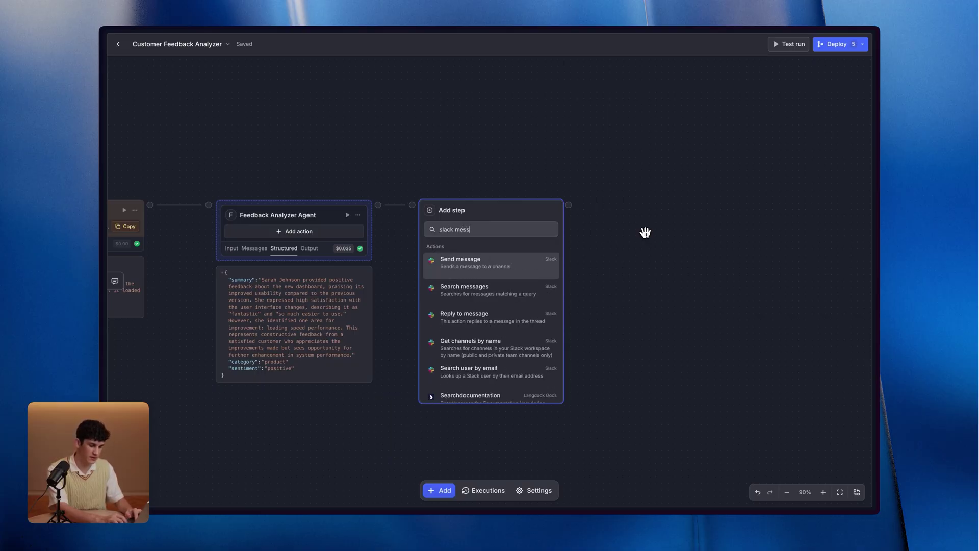
pyautogui.write('age')
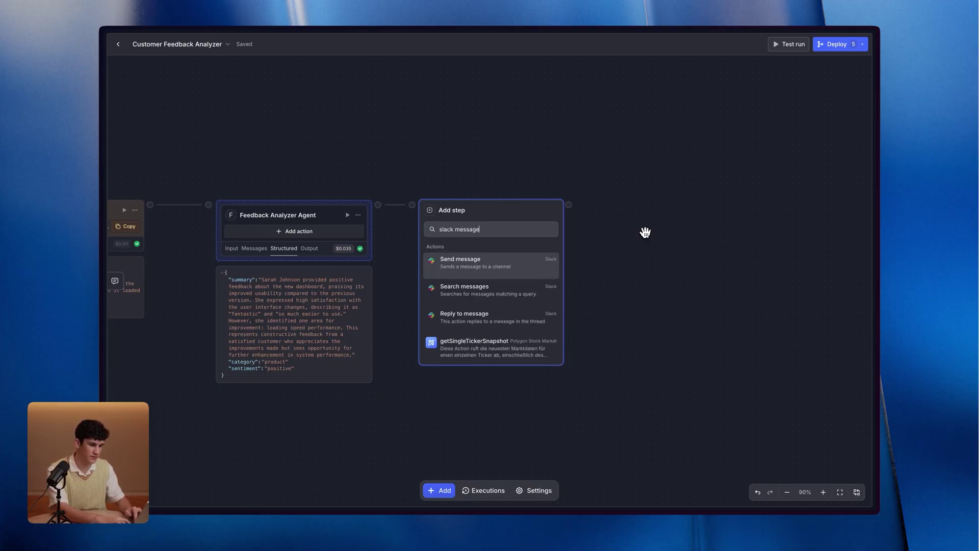
pyautogui.click(521, 270)
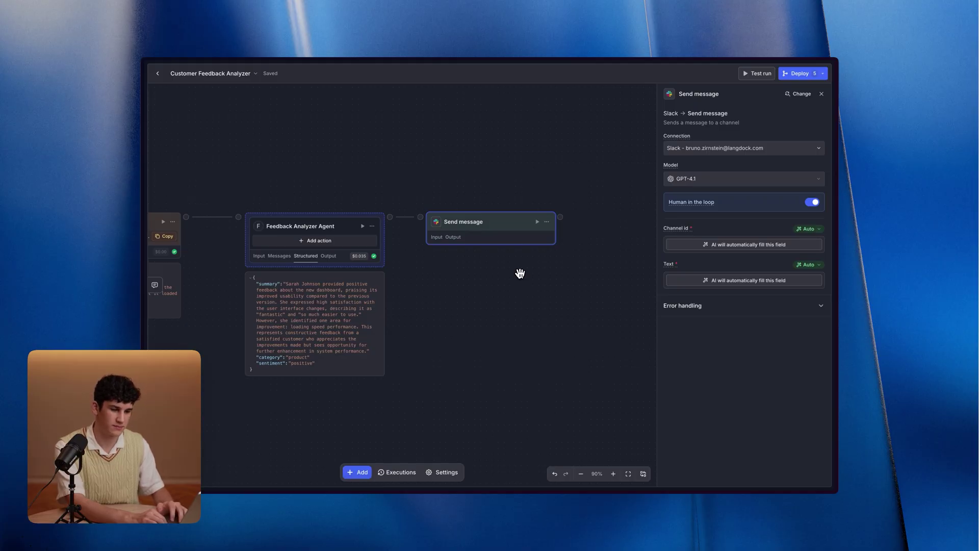
# Choose the Slack connection and turn off Human in the loop.
pyautogui.hscroll(3, 520, 273)
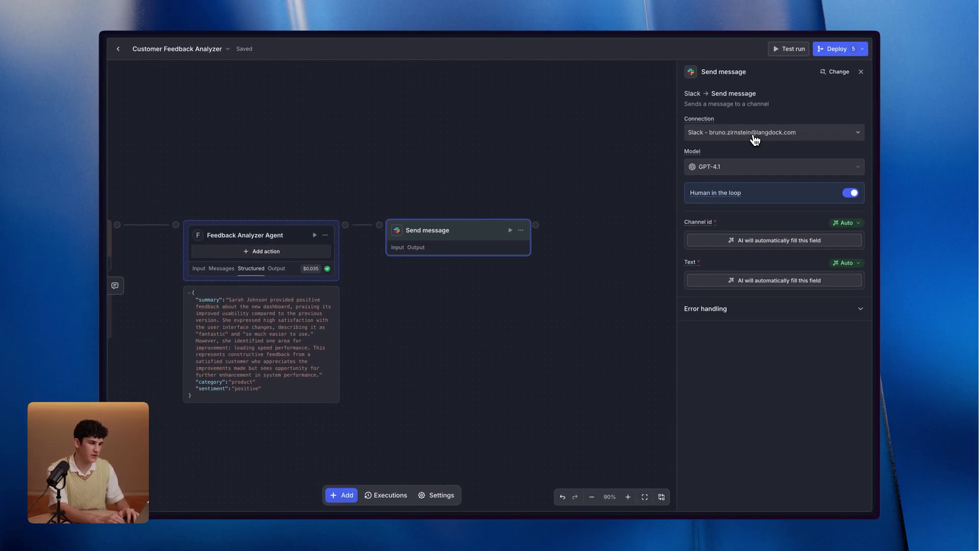
pyautogui.click(755, 137)
pyautogui.click(753, 166)
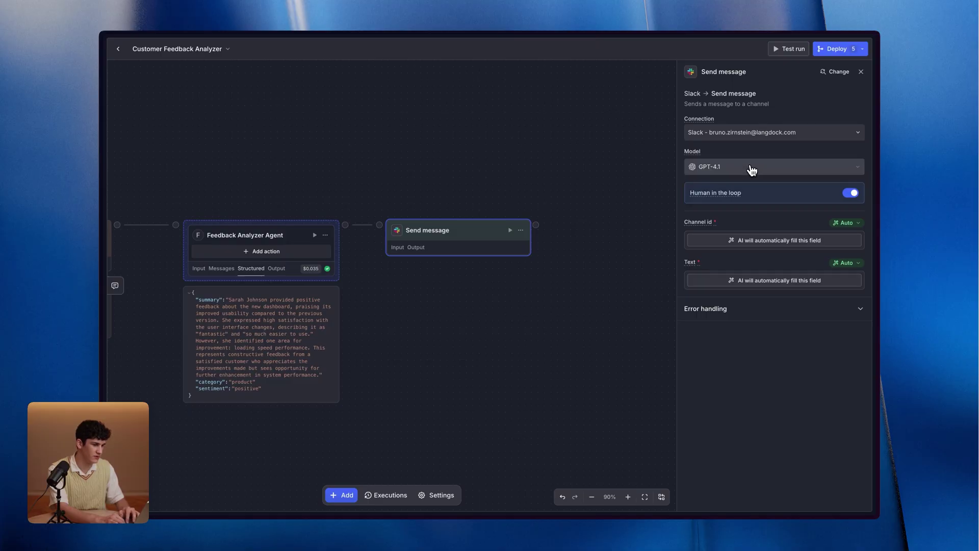
pyautogui.click(852, 194)
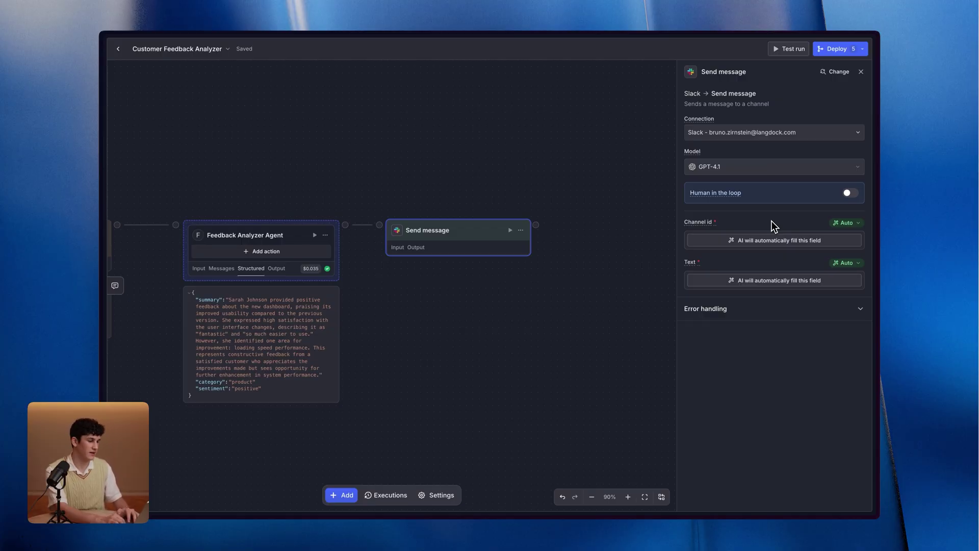
# Set the Slack step's channel id manually to #customer-feedback.
pyautogui.click(727, 244)
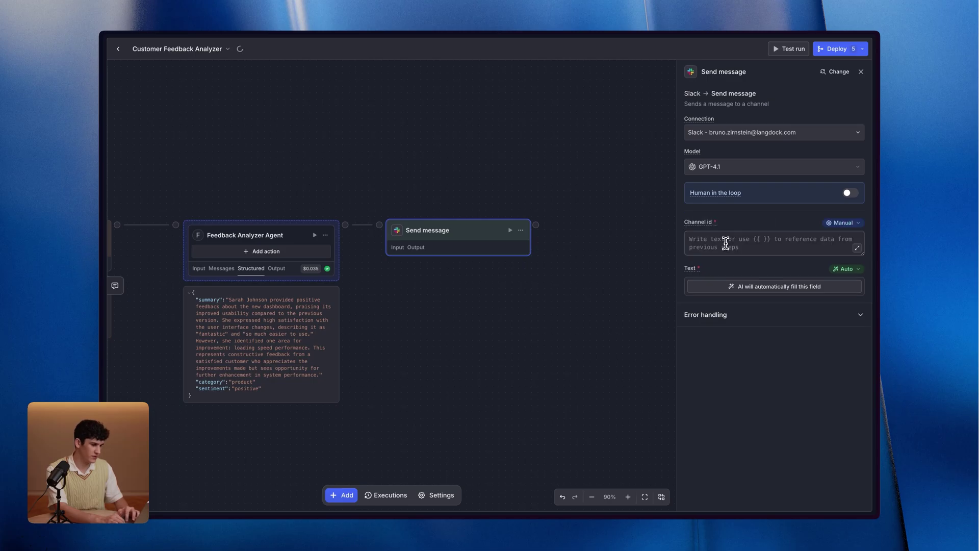
pyautogui.click(738, 242)
pyautogui.write('#')
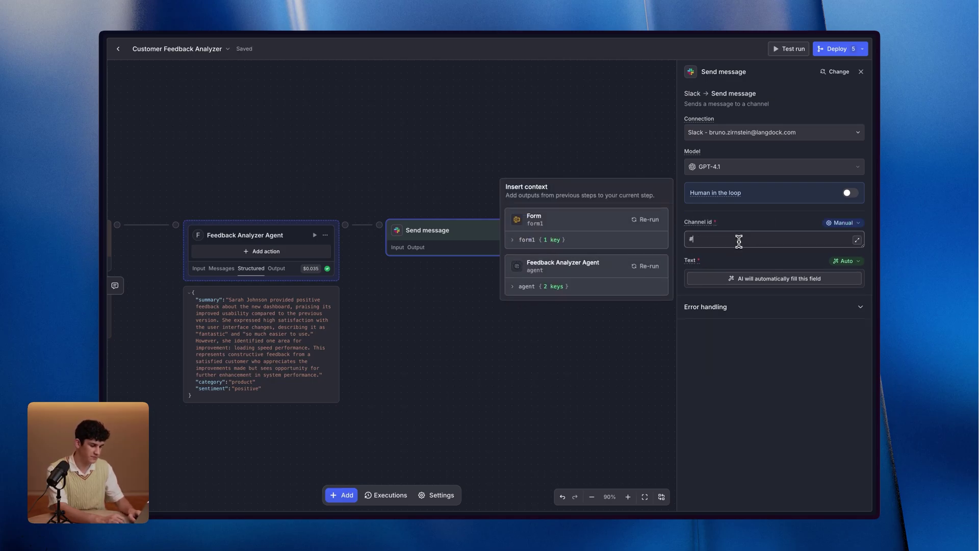
pyautogui.write('customer-feedback')
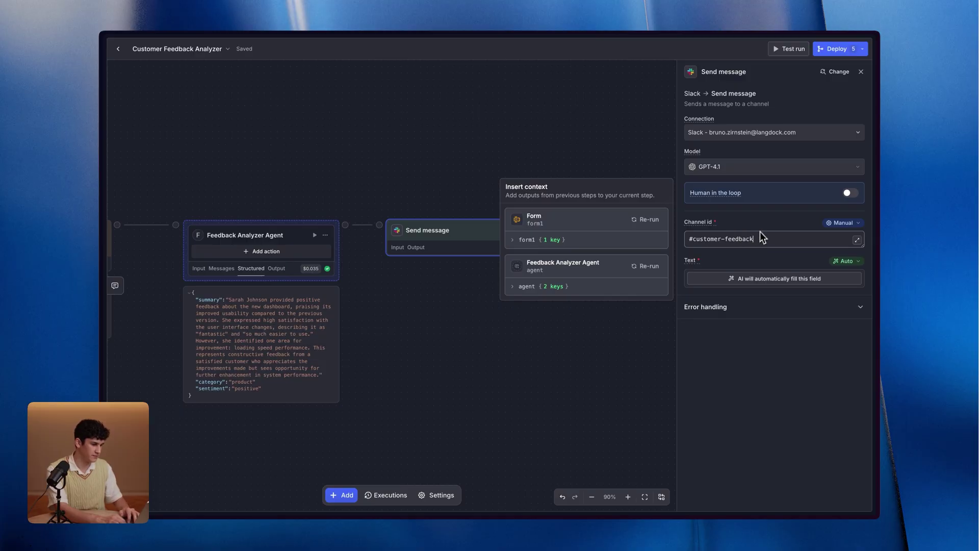
pyautogui.click(762, 225)
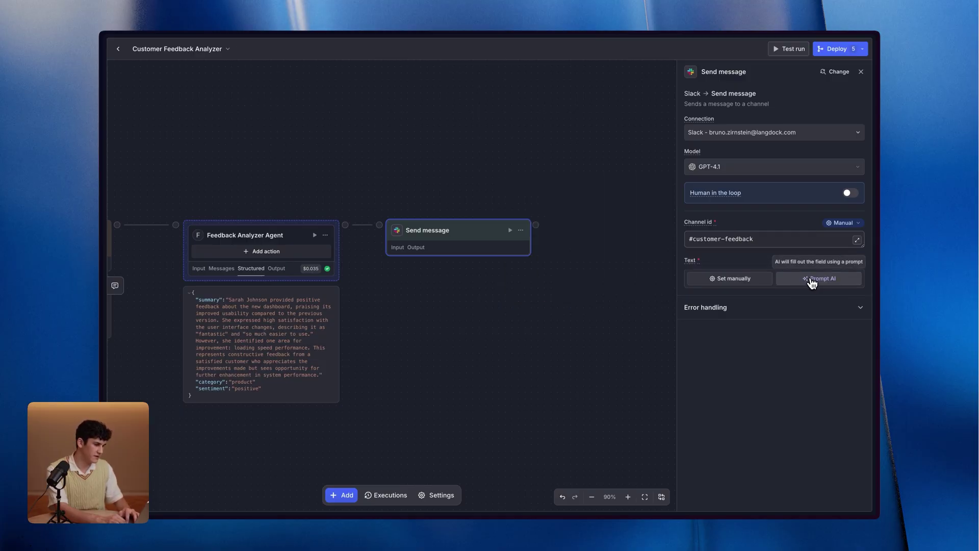
# Have Sonnet 4.5 write the message text from the pasted prompt.
pyautogui.click(812, 281)
pyautogui.click(777, 277)
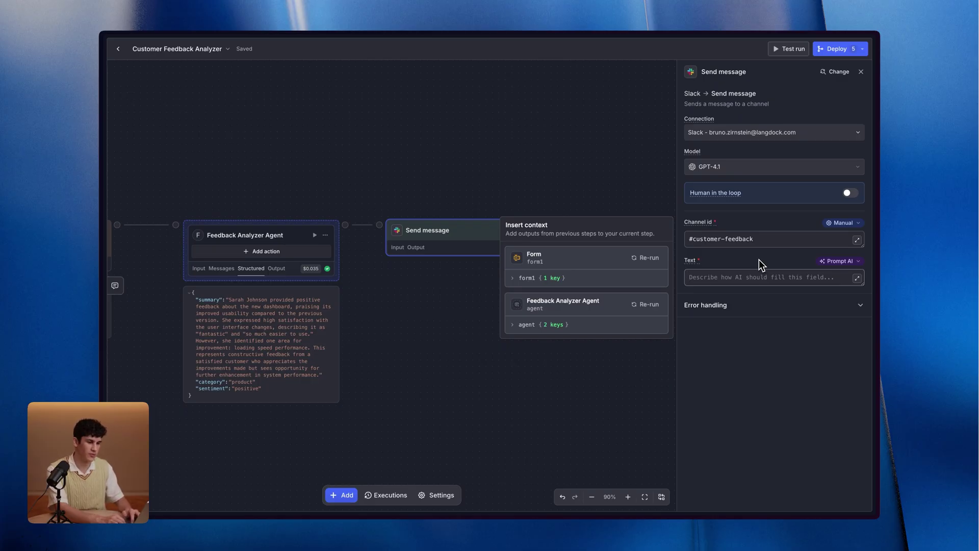
pyautogui.write('Write a message to post the new customer feedback from {{form1.output.customer_name}} in Slack:  Sentiment: {{agent.output.structured.sentiment}} Category: {{agent.output.structured.category}} Summary: {{agent.output.structured.summary}}  Original feedback: {{form1.output.feedback}}  Write in Slack-compatible formatting.')
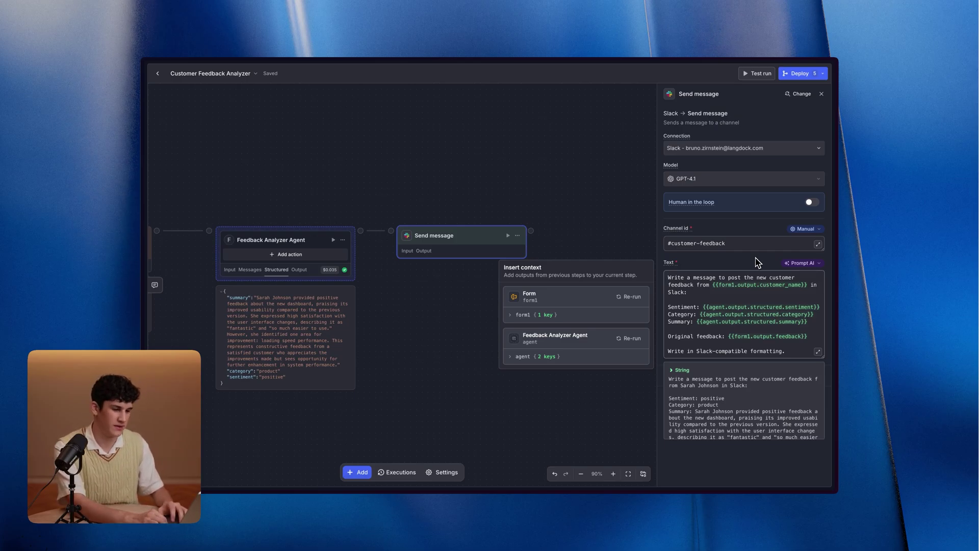
pyautogui.click(757, 187)
pyautogui.click(717, 273)
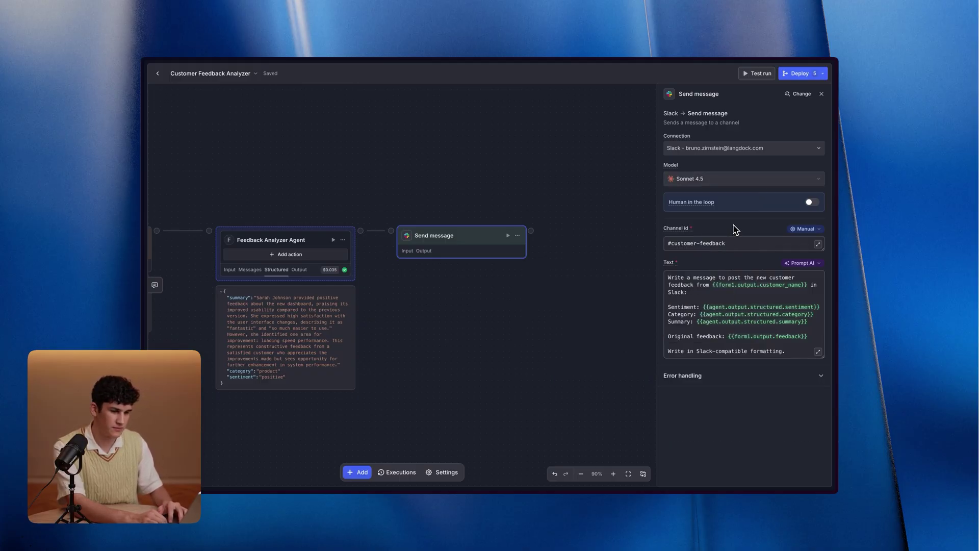
pyautogui.click(580, 289)
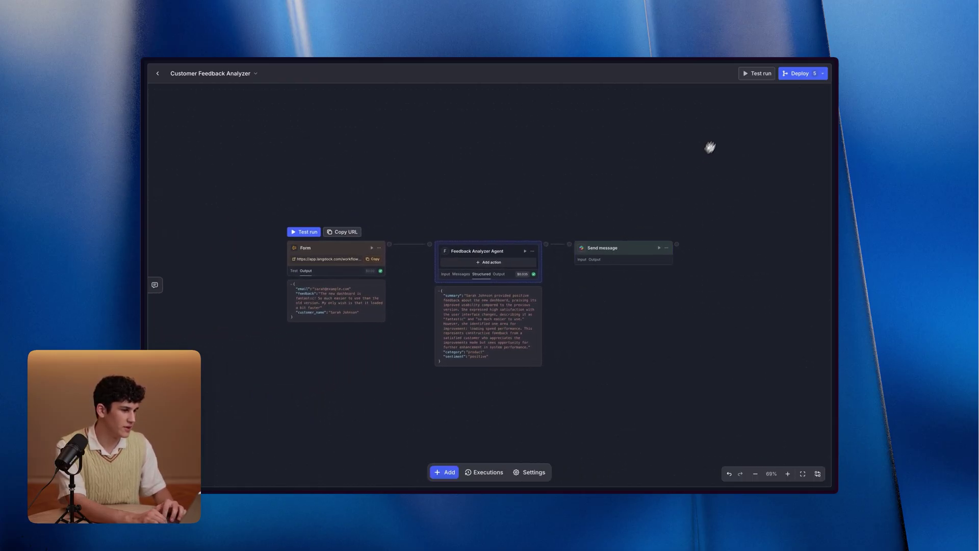
# Replay Event A as a full-flow test run of the workflow.
pyautogui.click(759, 76)
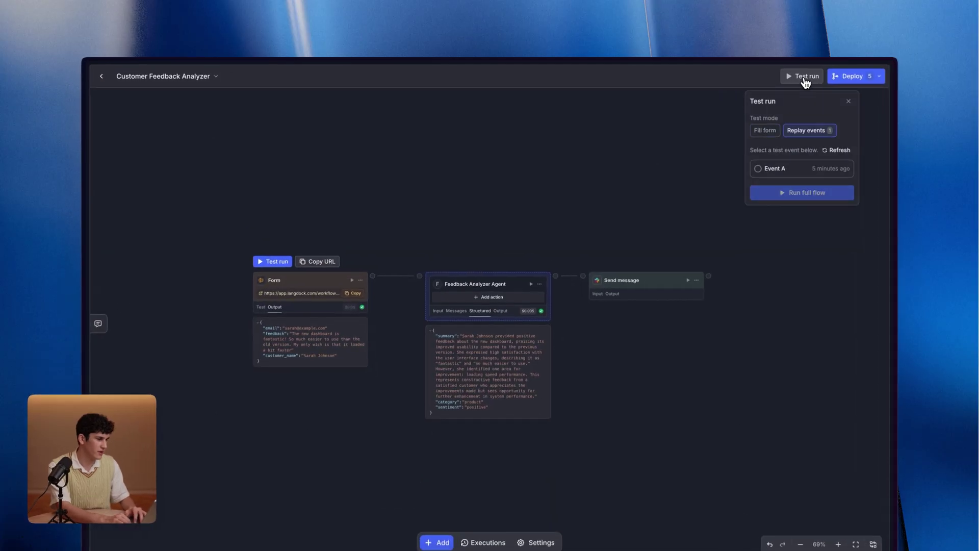
pyautogui.moveTo(736, 158)
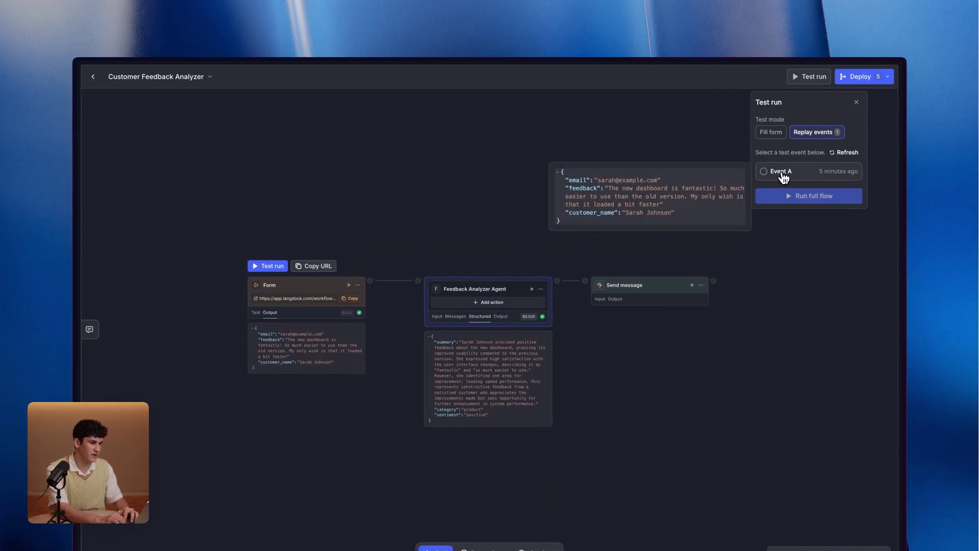
pyautogui.click(783, 176)
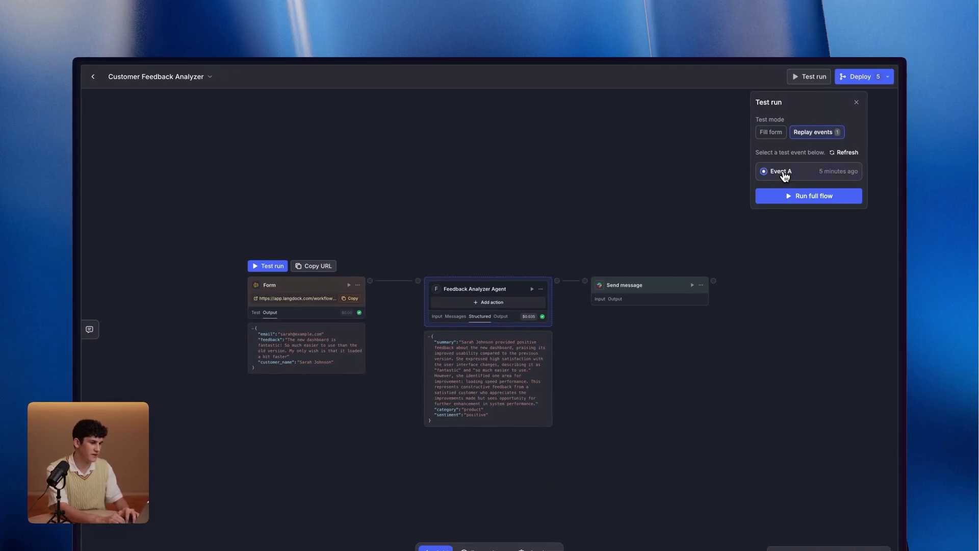
pyautogui.click(785, 197)
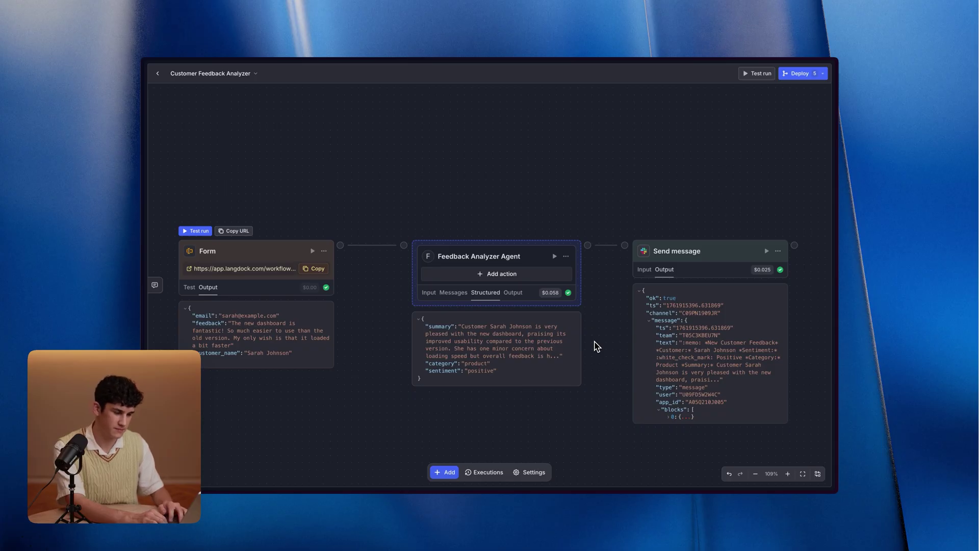
# Check the new feedback summary post in Slack's #customer-feedback channel.
pyautogui.press('super+Tab')
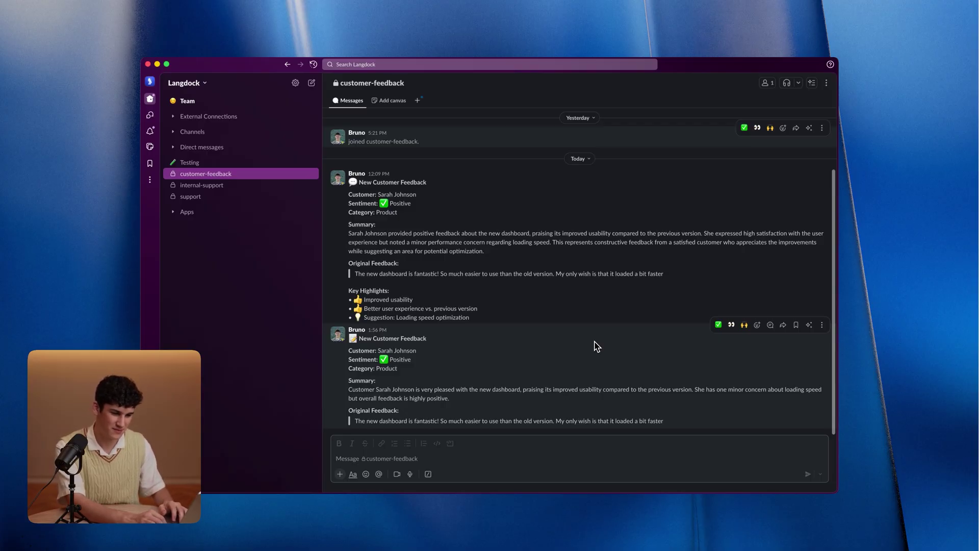
# Deploy the workflow as patch version 0.0.1 with the description 'initial setup'.
pyautogui.press('super+Tab')
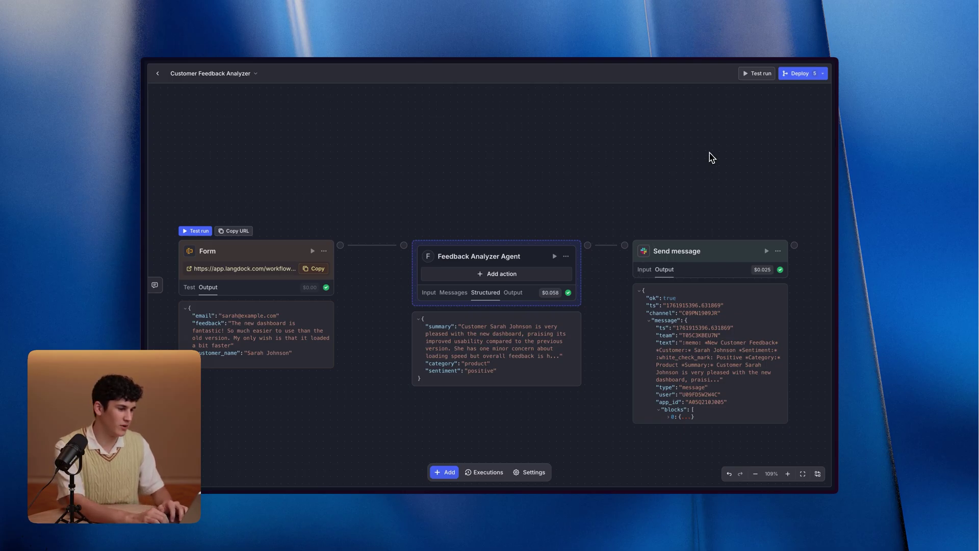
pyautogui.click(805, 74)
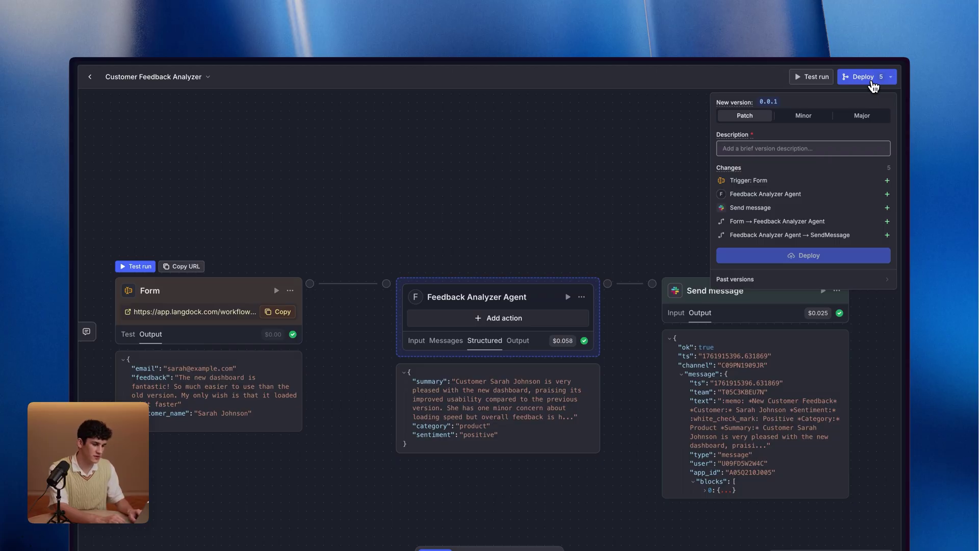
pyautogui.write('initai')
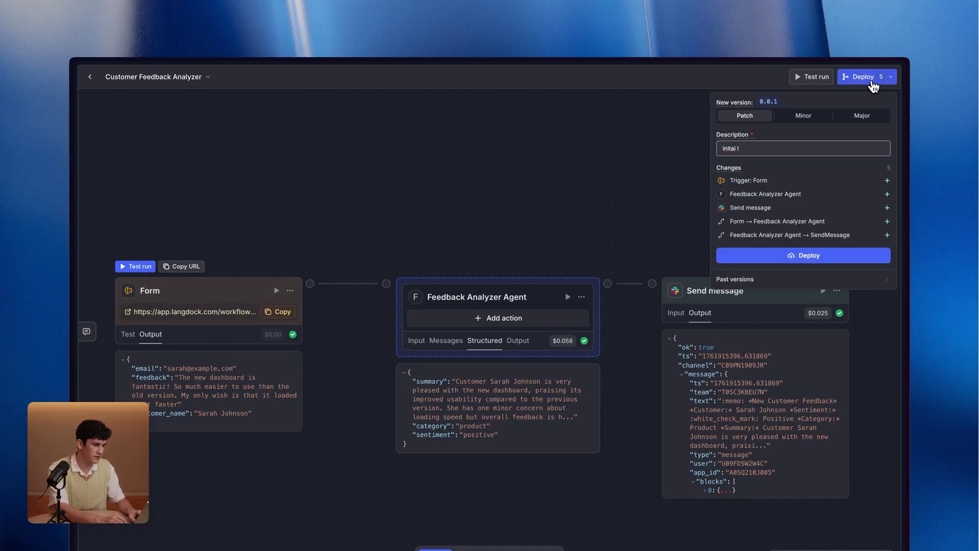
pyautogui.hotkey('ctrl', 'BackSpace')
pyautogui.write('initial setup')
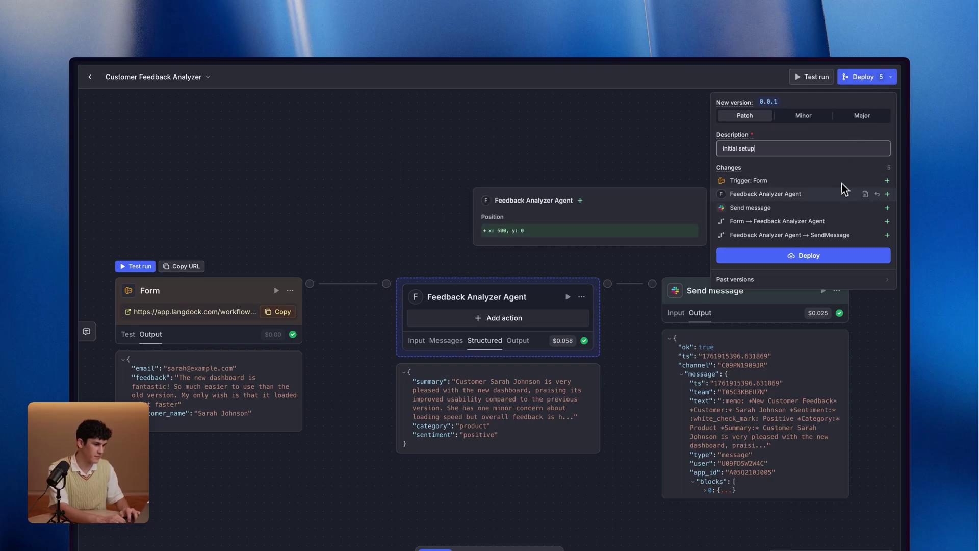
pyautogui.click(805, 254)
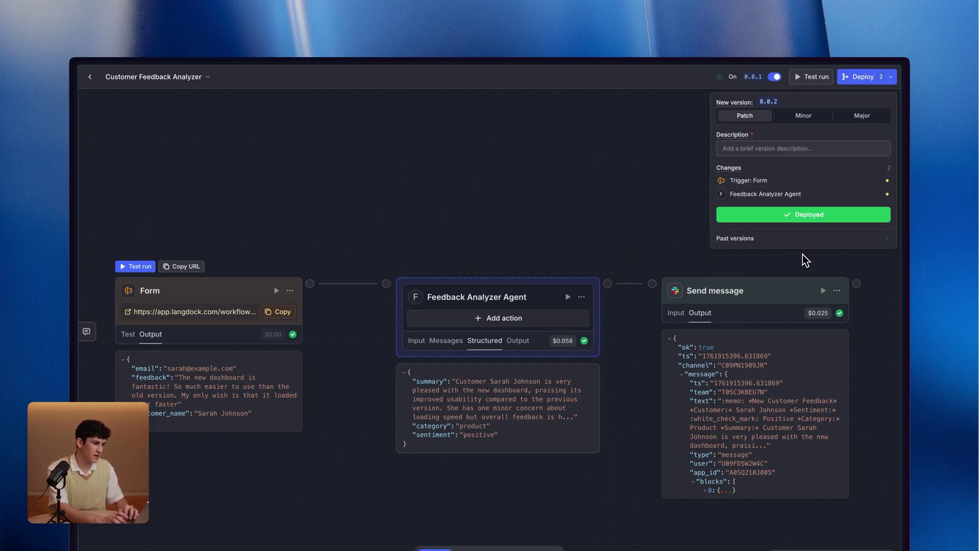
pyautogui.click(689, 149)
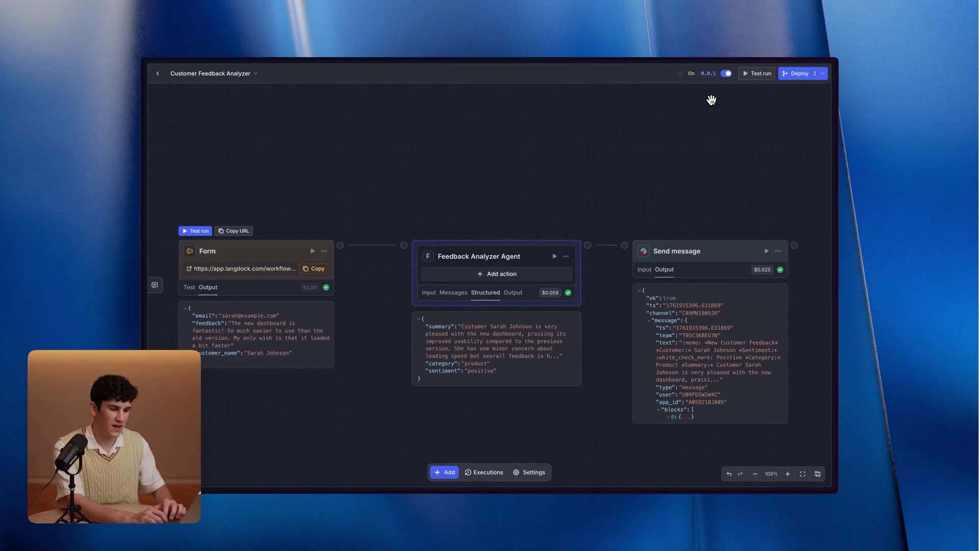
# Copy the Form node's public URL and load the live feedback form in a new tab.
pyautogui.hscroll(-5, 711, 100)
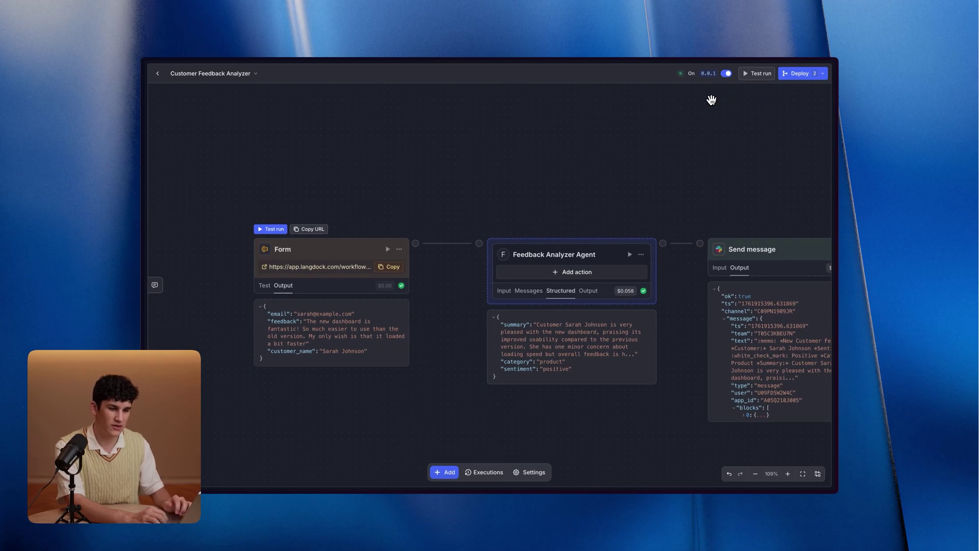
pyautogui.hscroll(-5, 711, 100)
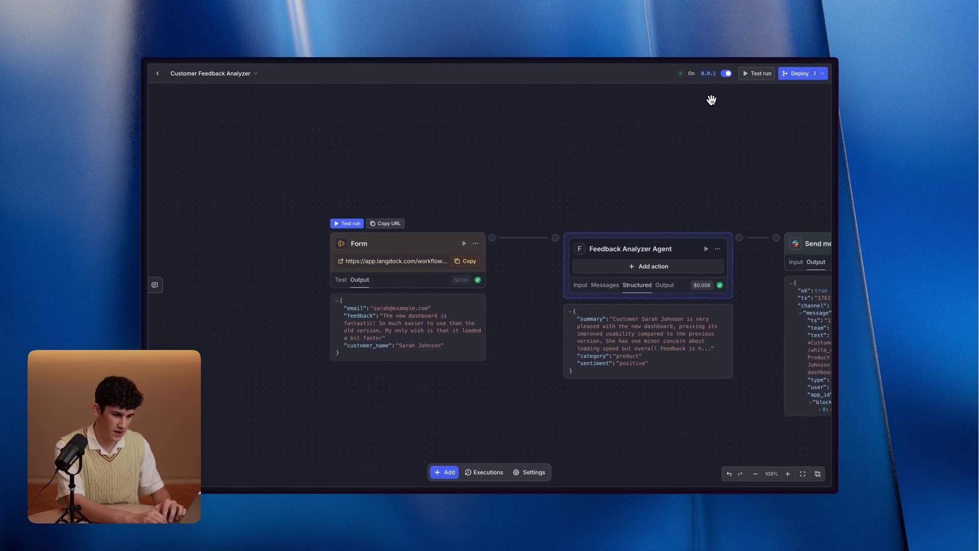
pyautogui.click(393, 226)
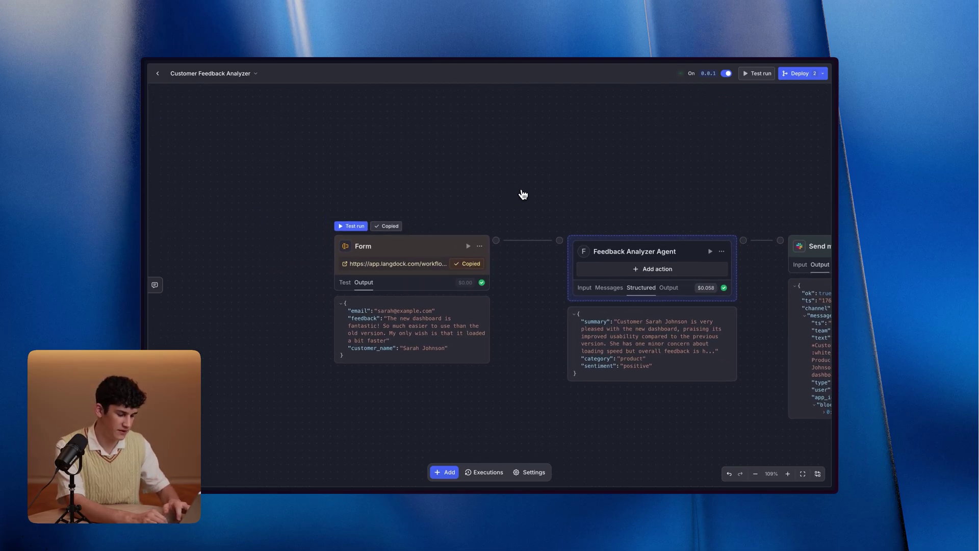
pyautogui.press('super+t')
pyautogui.press('super+v')
pyautogui.press('Return')
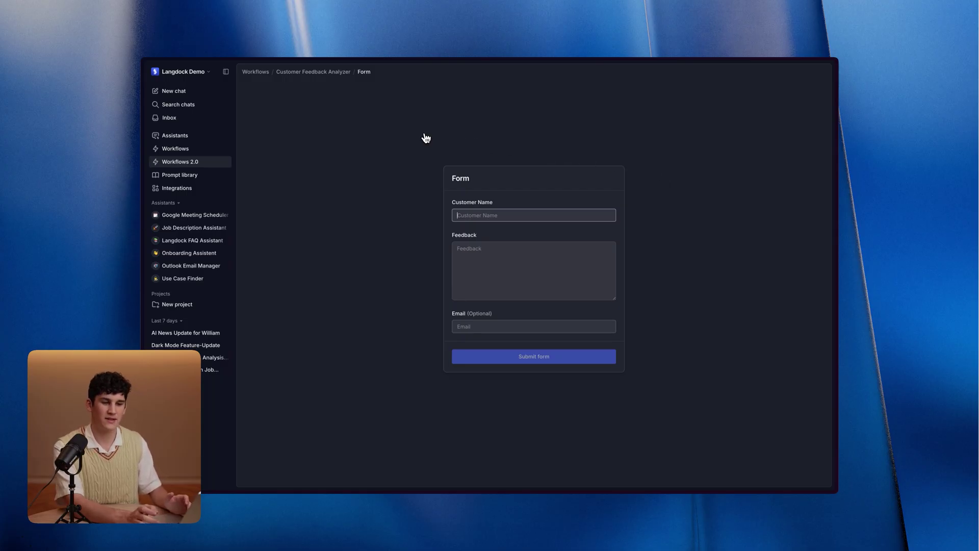
# Return to the Langdock workflow editor tab and zoom out on the chain.
pyautogui.moveTo(148, 71)
pyautogui.click(182, 100)
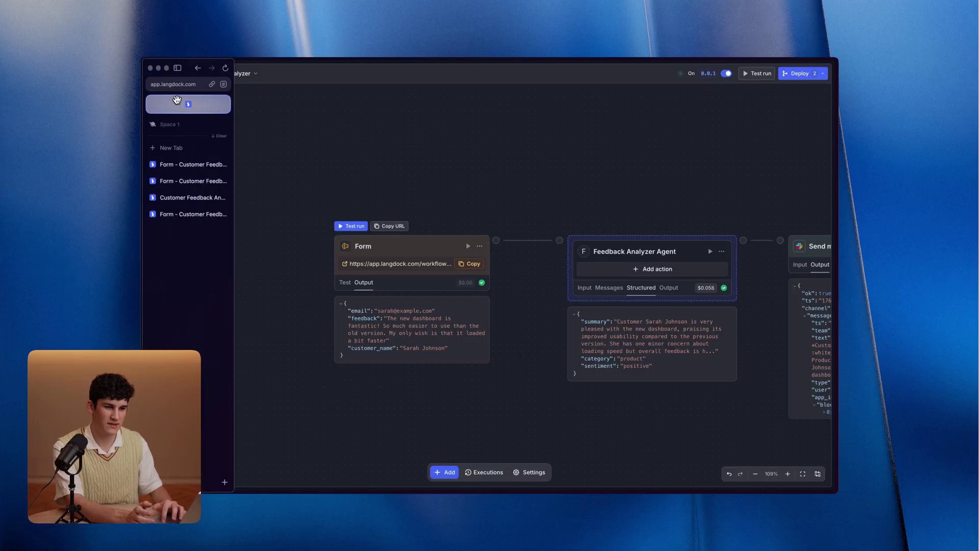
pyautogui.scroll(-5, 498, 150)
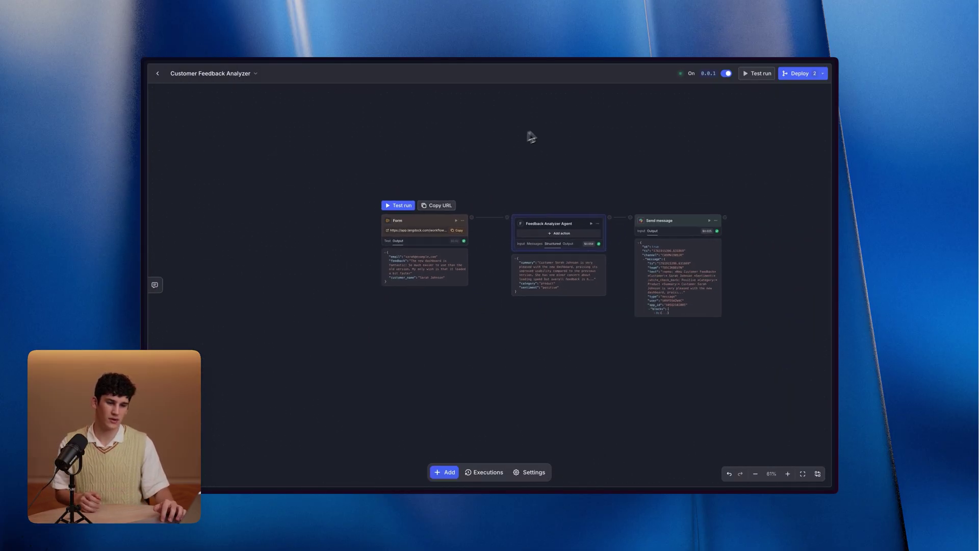